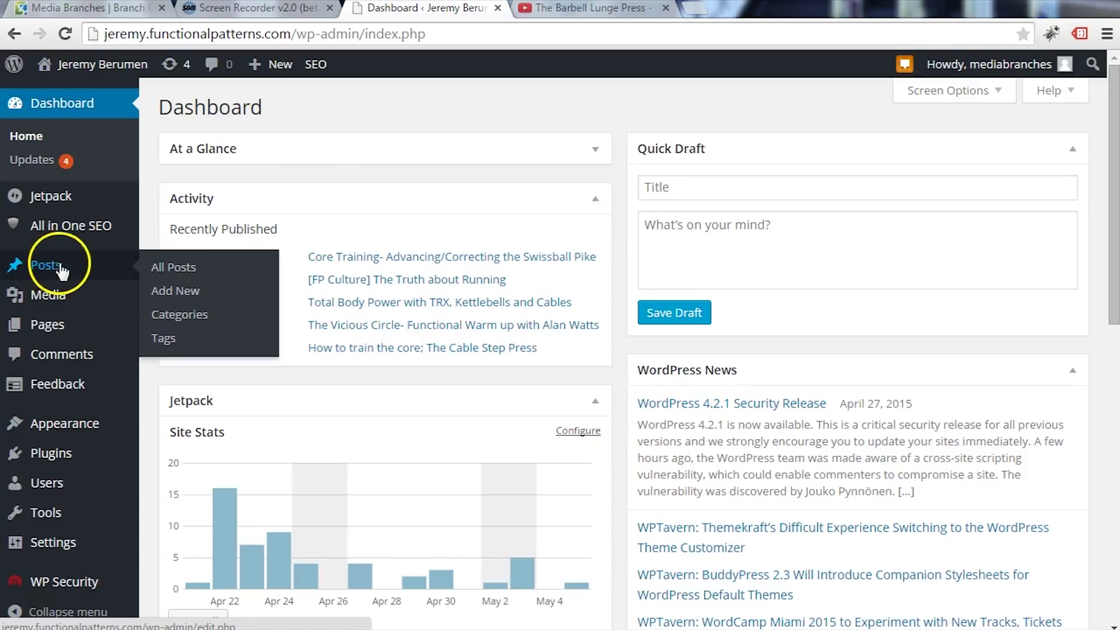
- Open the posts list and start a new blog post
{"action": "left_click", "coordinate": [191, 291]}
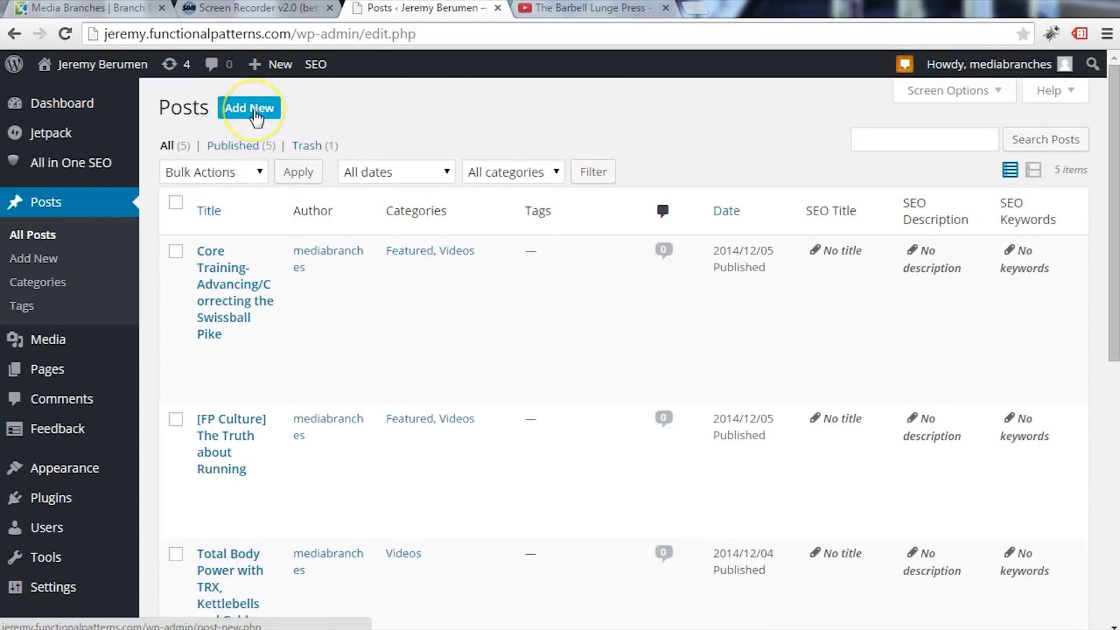
{"action": "left_click", "coordinate": [255, 111]}
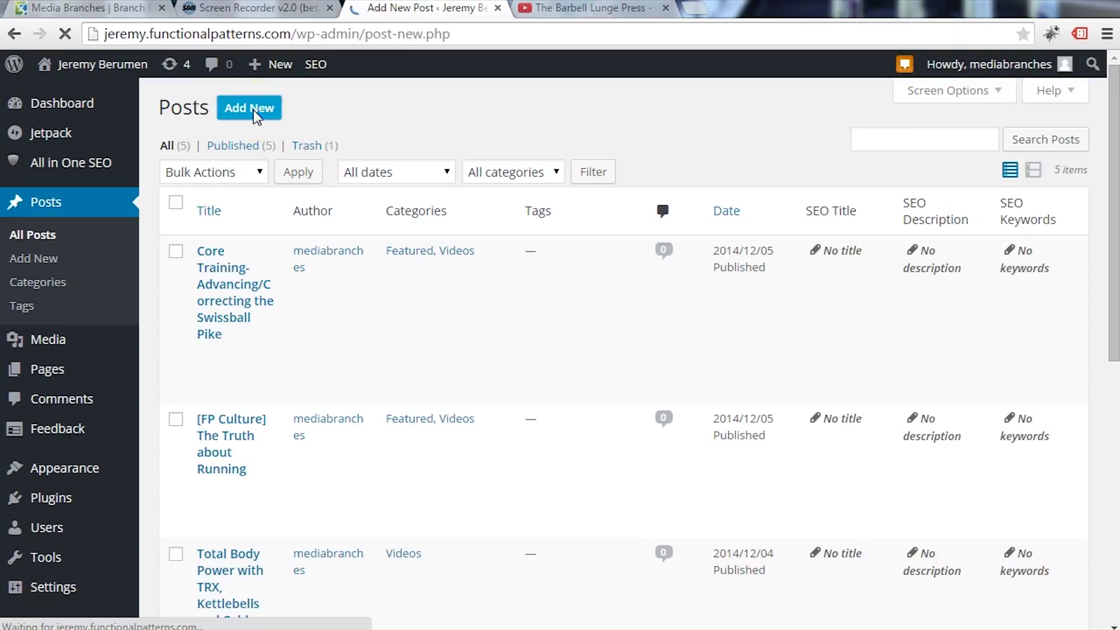
{"action": "left_click", "coordinate": [369, 142]}
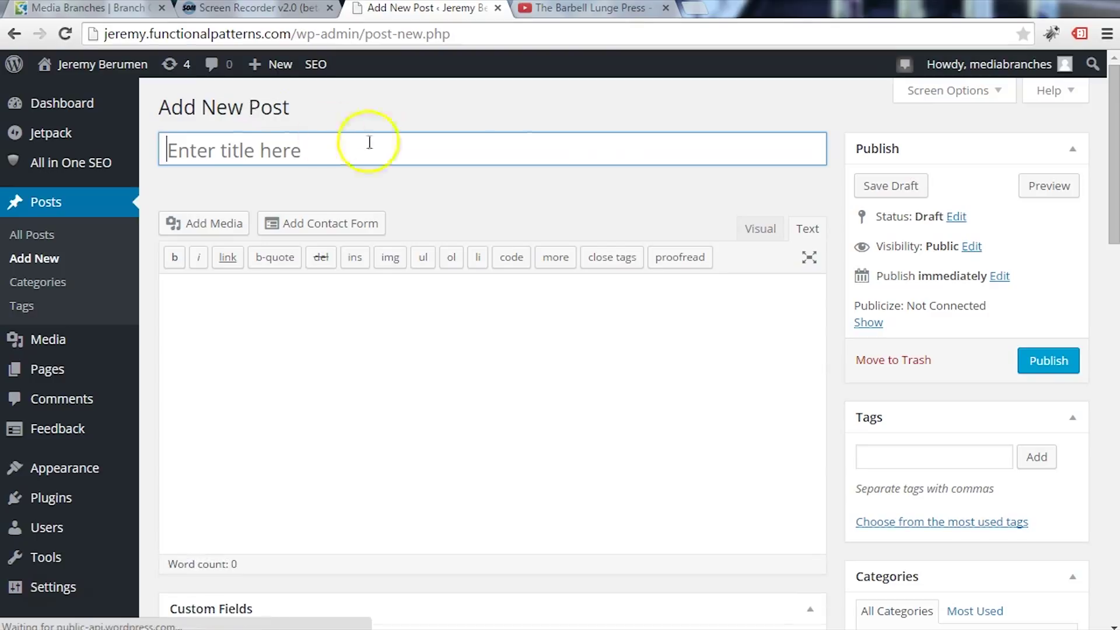
- Try sample text in the post body in both Visual and Text editing modes, and clear it
{"action": "left_click", "coordinate": [727, 367]}
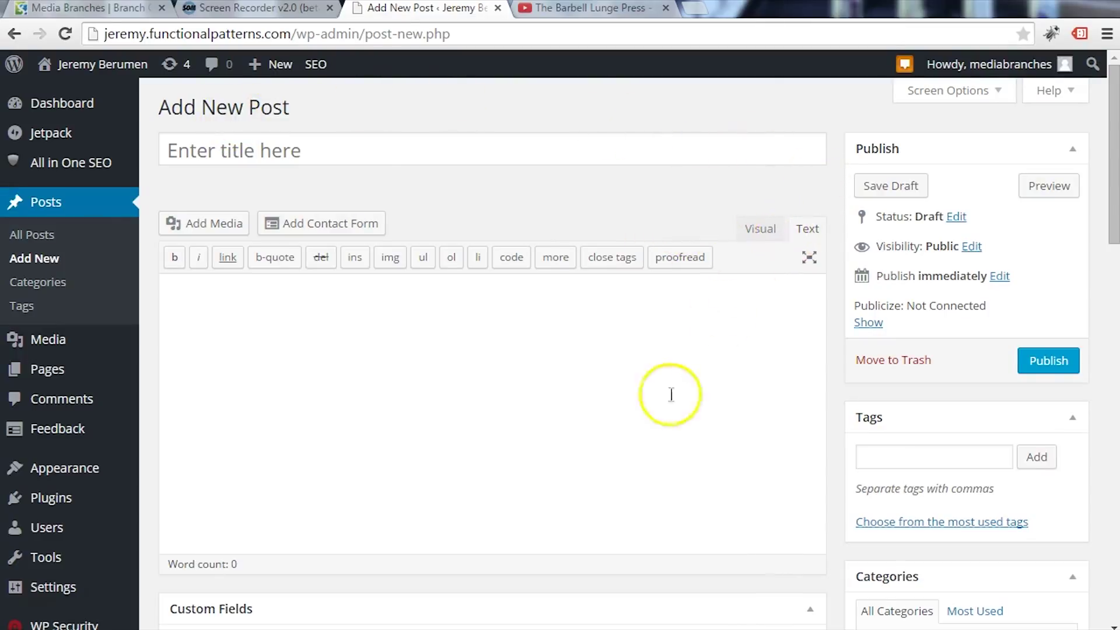
{"action": "scroll", "coordinate": [525, 320], "scroll_direction": "down", "scroll_amount": 1}
{"action": "scroll", "coordinate": [589, 275], "scroll_direction": "up", "scroll_amount": 1}
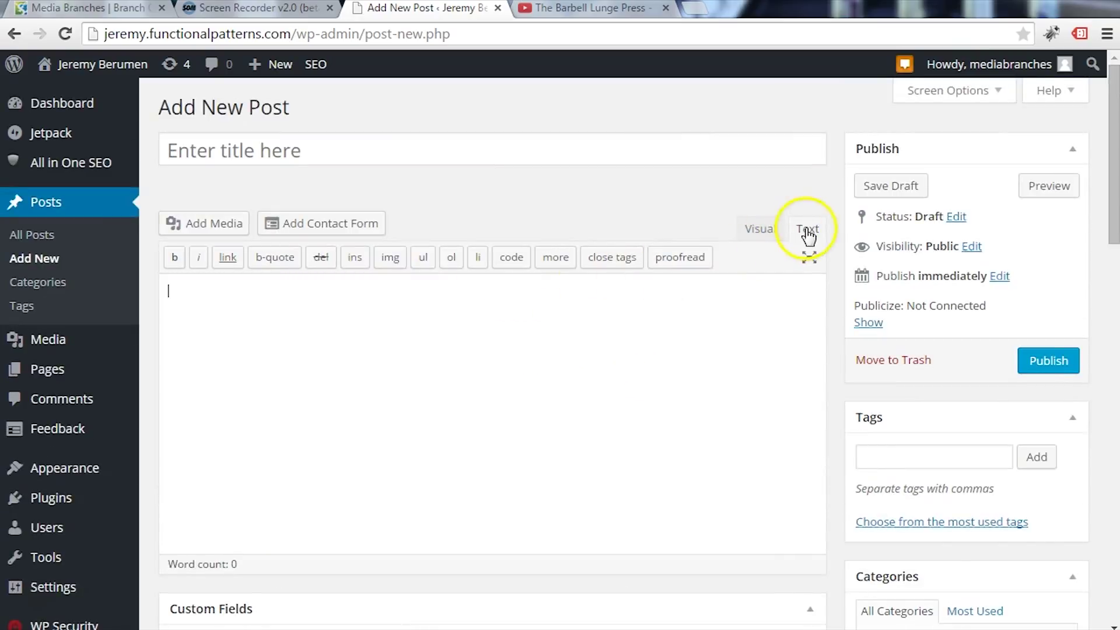
{"action": "left_click", "coordinate": [763, 229]}
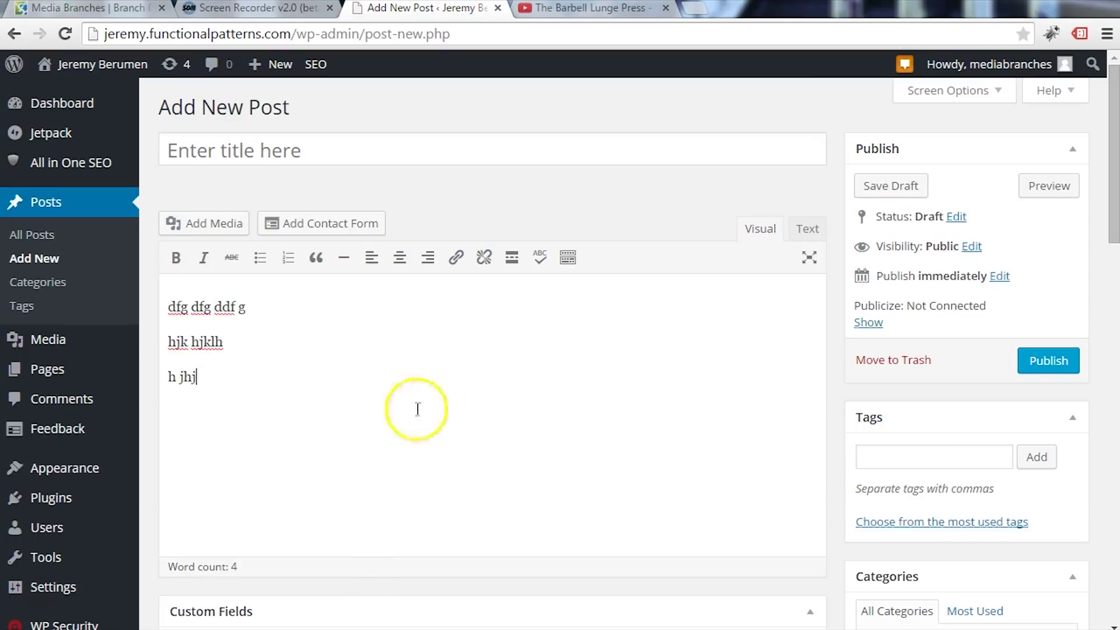
{"action": "left_click", "coordinate": [797, 232]}
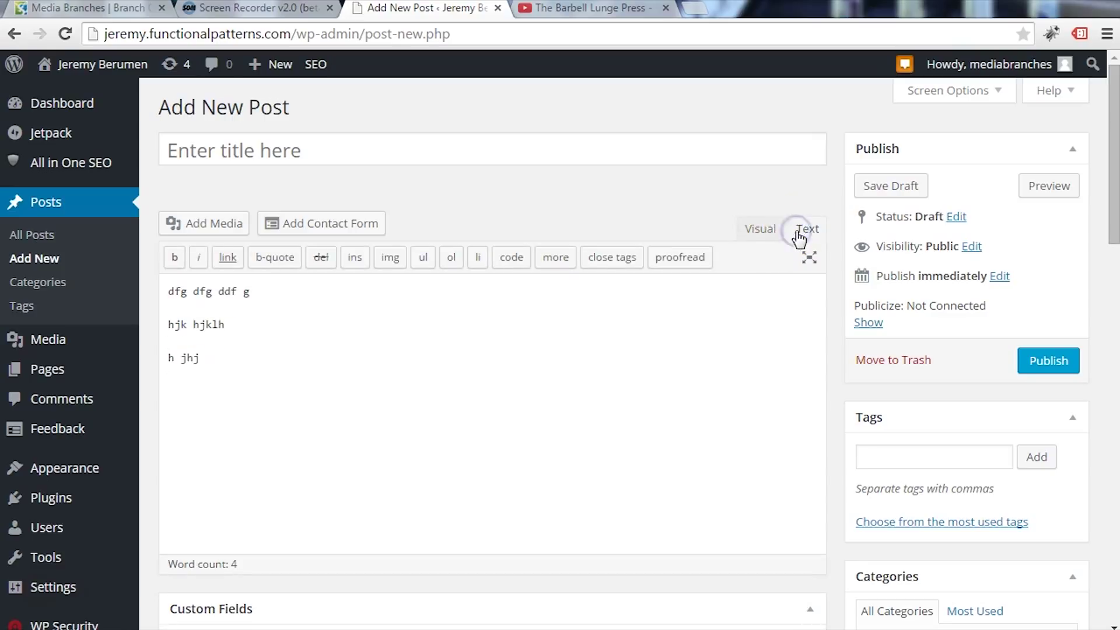
{"action": "left_click_drag", "start_coordinate": [282, 379], "coordinate": [115, 289]}
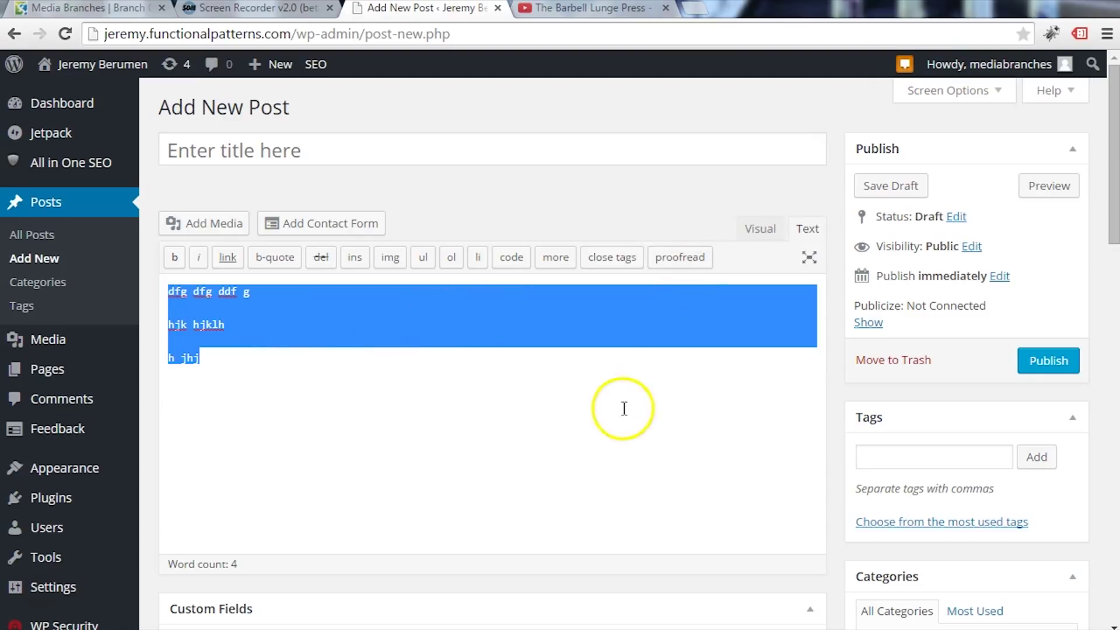
{"action": "key", "text": "Delete"}
{"action": "key", "text": "shift+Tab"}
- Switch to the YouTube page of The Barbell Lunge Press and copy the video's title
{"action": "left_click", "coordinate": [578, 10]}
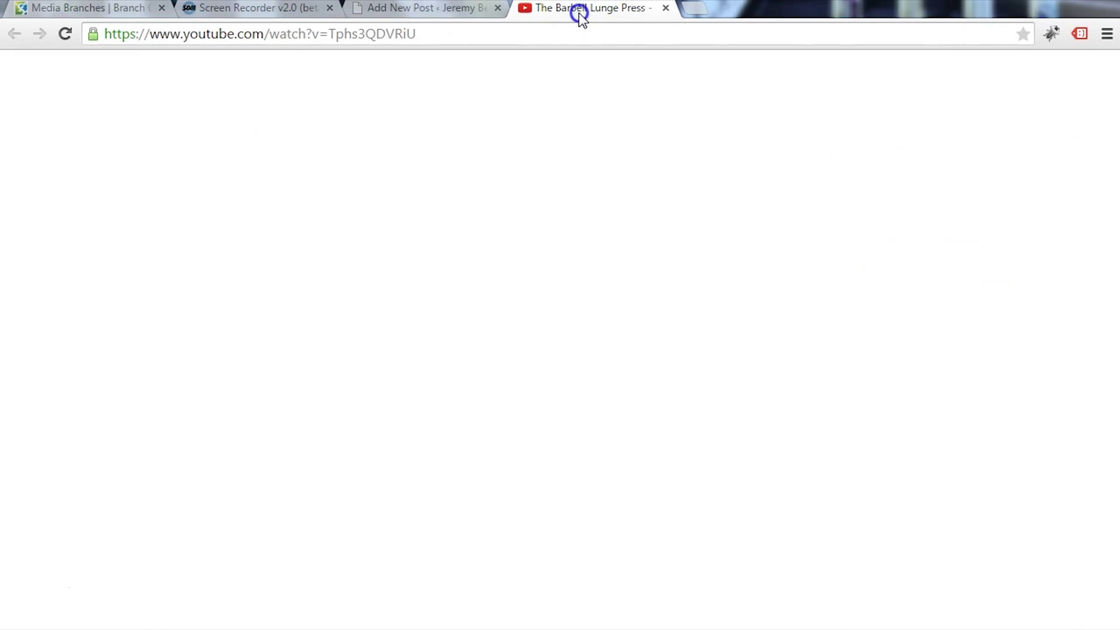
{"action": "scroll", "coordinate": [664, 268], "scroll_direction": "up", "scroll_amount": 3}
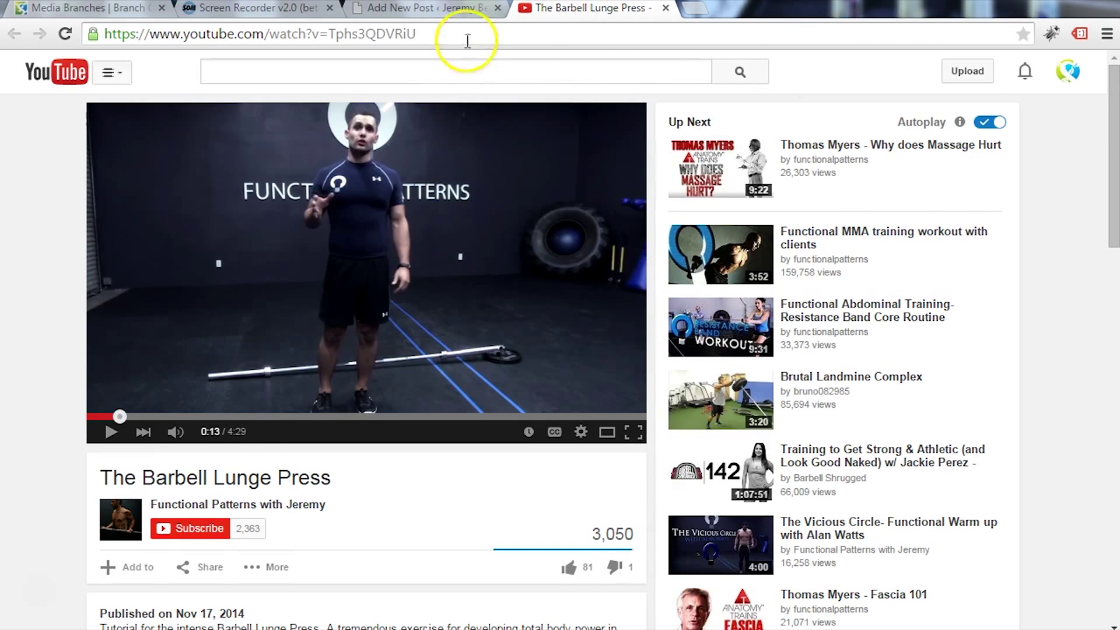
{"action": "left_click", "coordinate": [438, 16]}
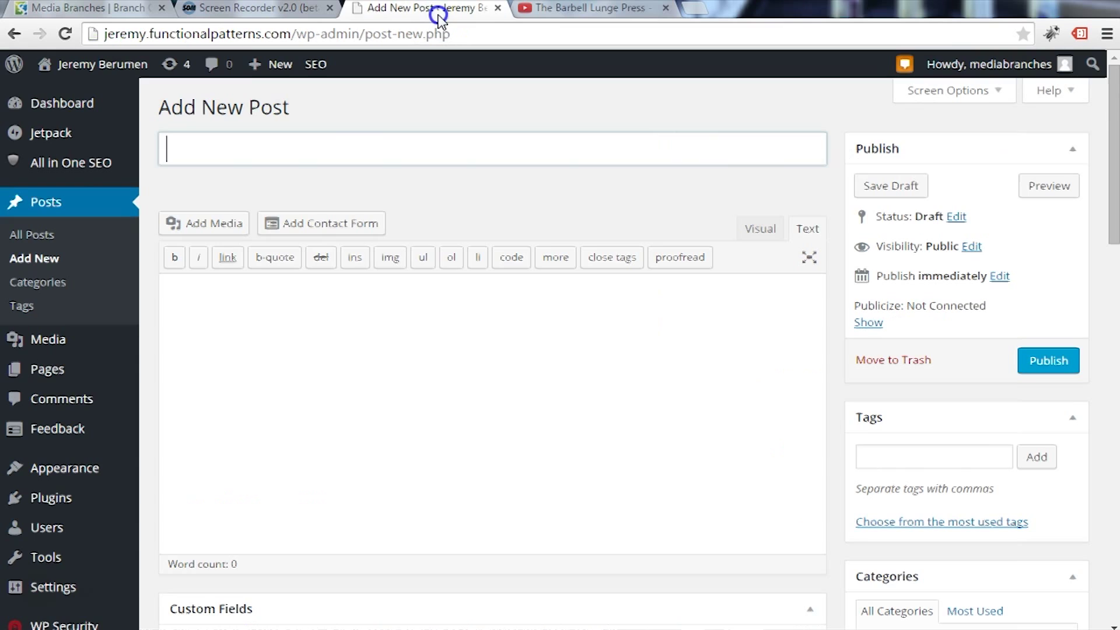
{"action": "left_click", "coordinate": [656, 10]}
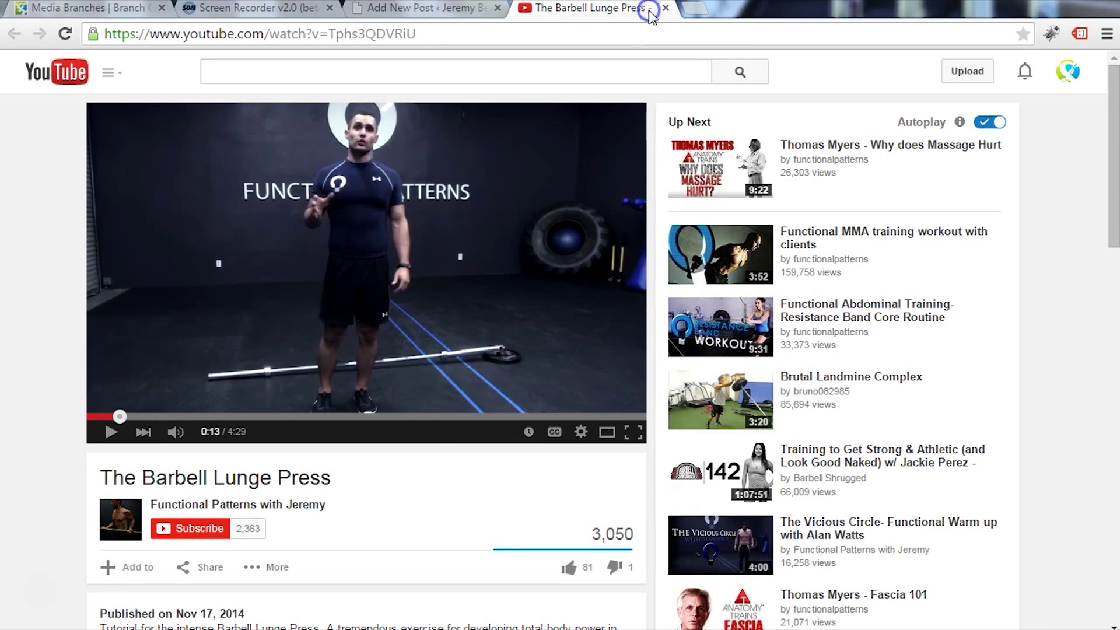
{"action": "scroll", "coordinate": [484, 274], "scroll_direction": "down", "scroll_amount": 3}
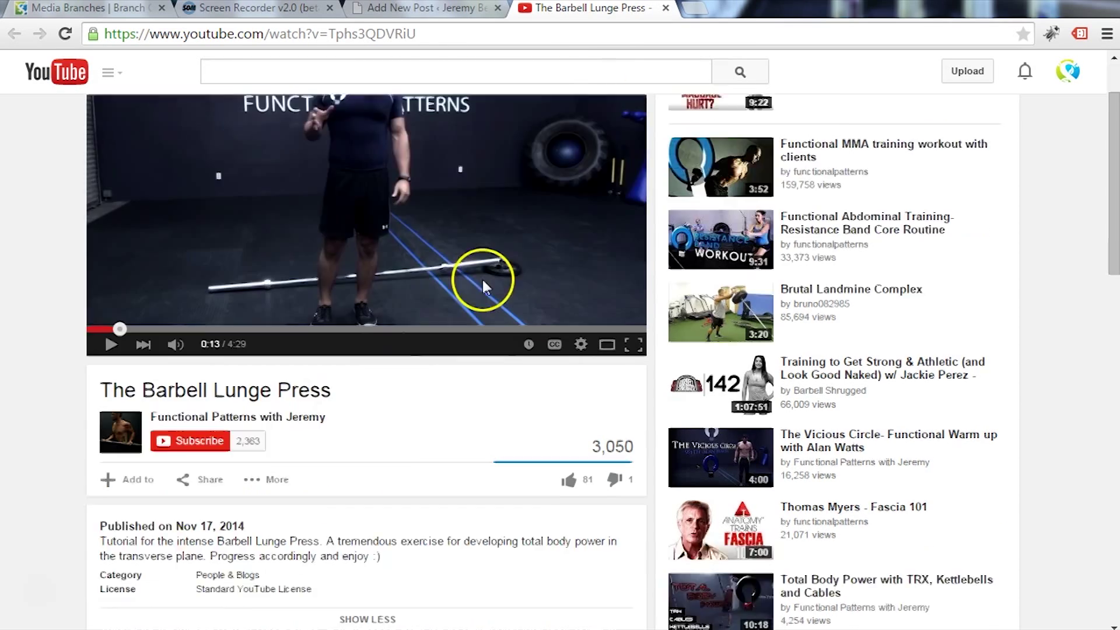
{"action": "scroll", "coordinate": [362, 309], "scroll_direction": "up", "scroll_amount": 3}
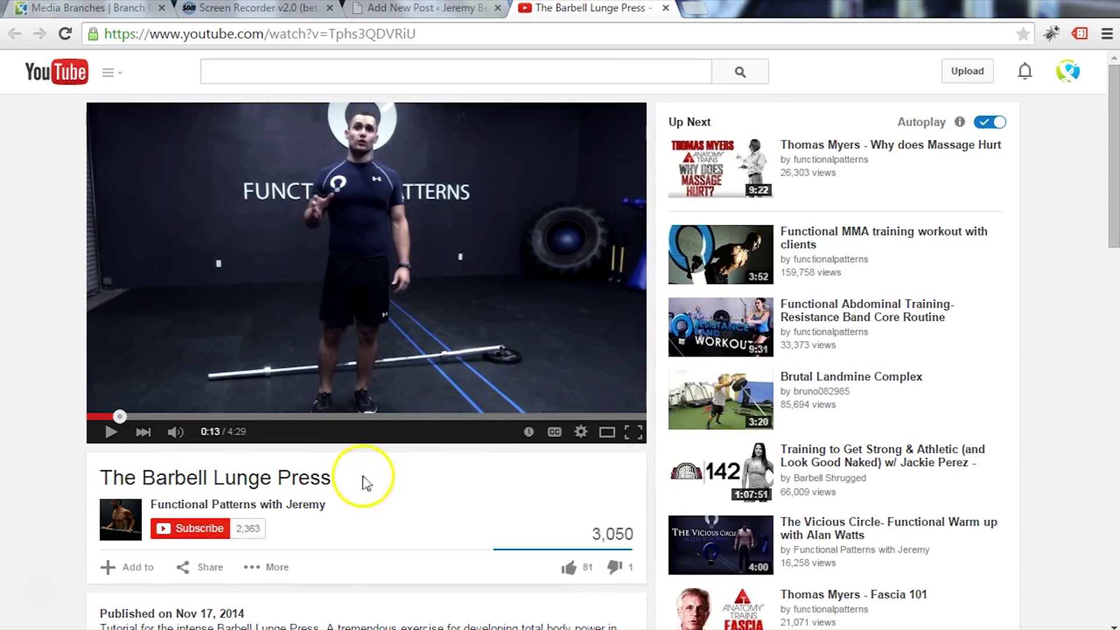
{"action": "left_click_drag", "start_coordinate": [362, 478], "coordinate": [232, 479]}
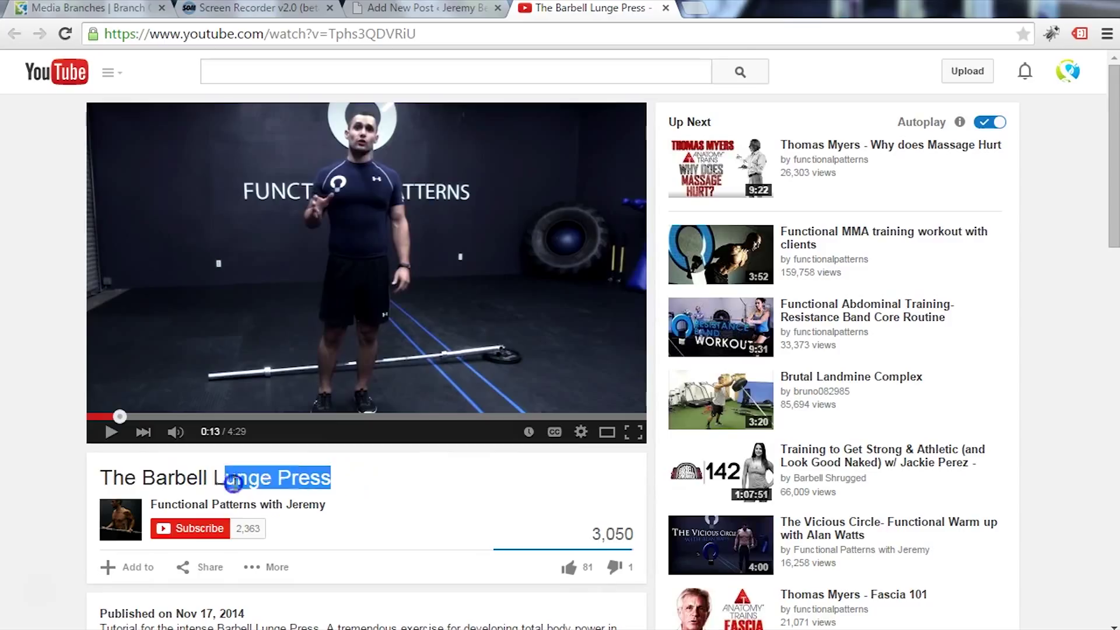
{"action": "right_click", "coordinate": [104, 474]}
{"action": "left_click", "coordinate": [138, 489]}
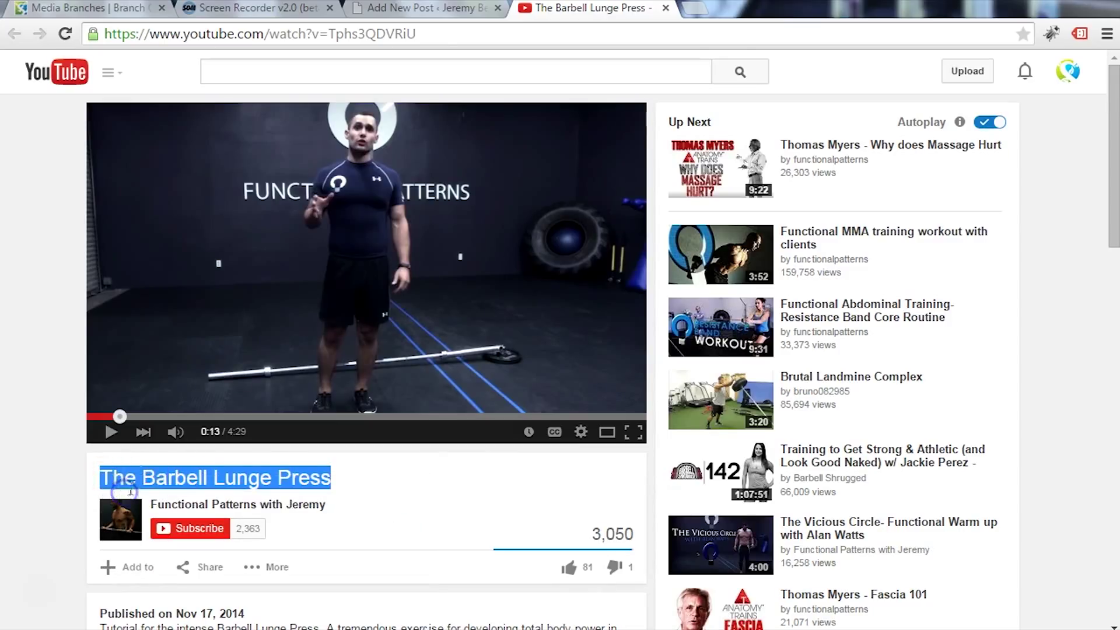
- Switch back to the new WordPress post and paste "The Barbell Lunge Press" as its title
{"action": "left_click", "coordinate": [381, 14]}
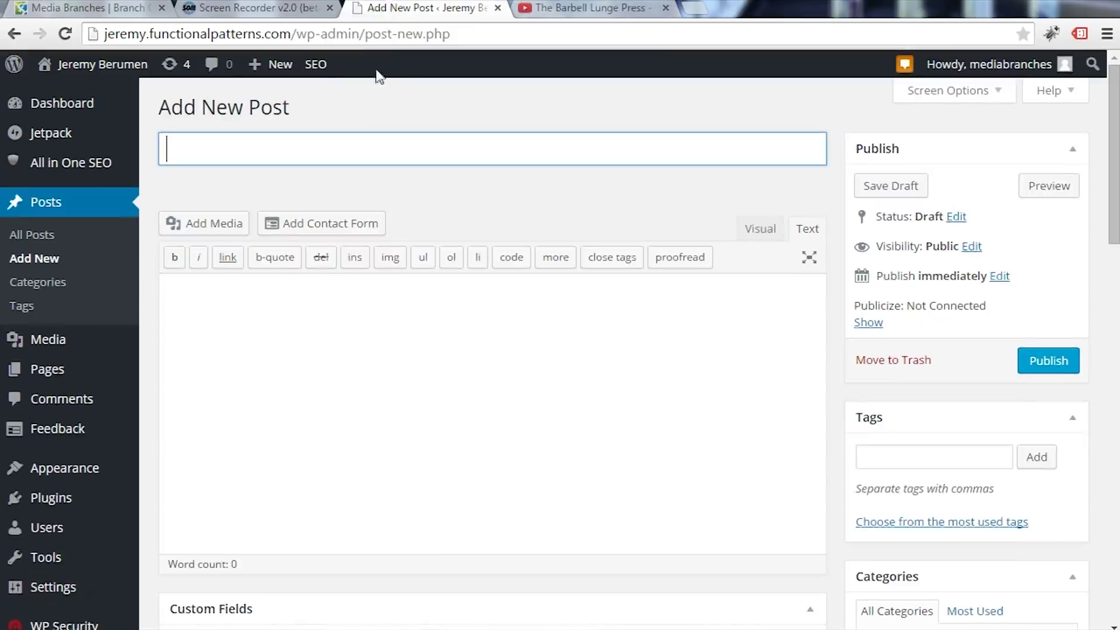
{"action": "right_click", "coordinate": [342, 161]}
{"action": "left_click", "coordinate": [379, 265]}
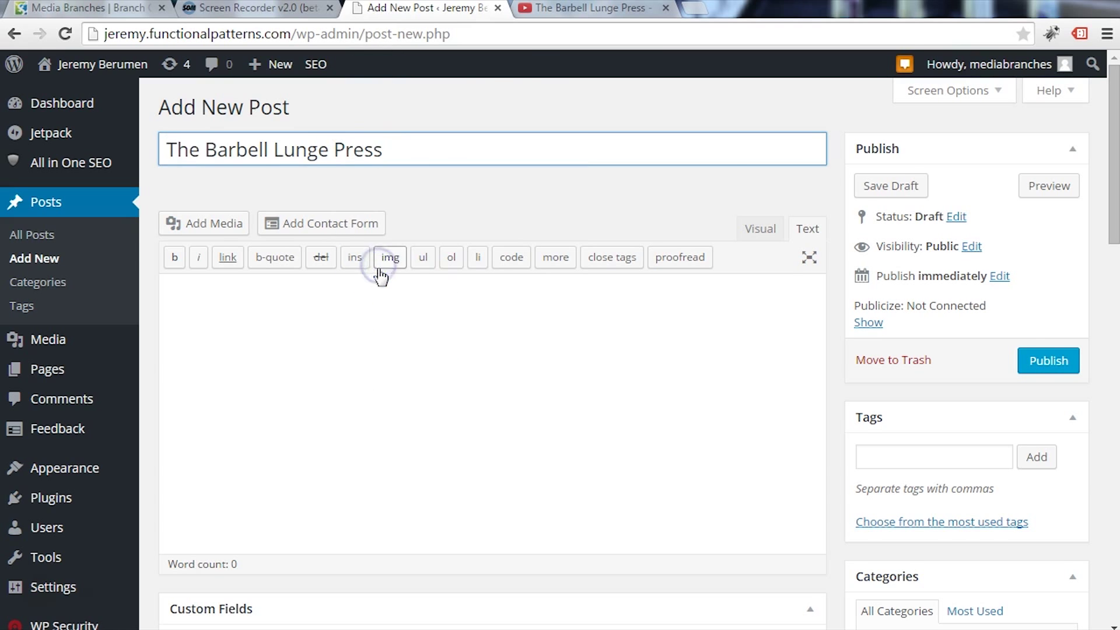
- Switch to the YouTube video page and copy the full two-line description under its publication date
{"action": "left_click", "coordinate": [530, 11]}
{"action": "scroll", "coordinate": [326, 496], "scroll_direction": "down", "scroll_amount": 3}
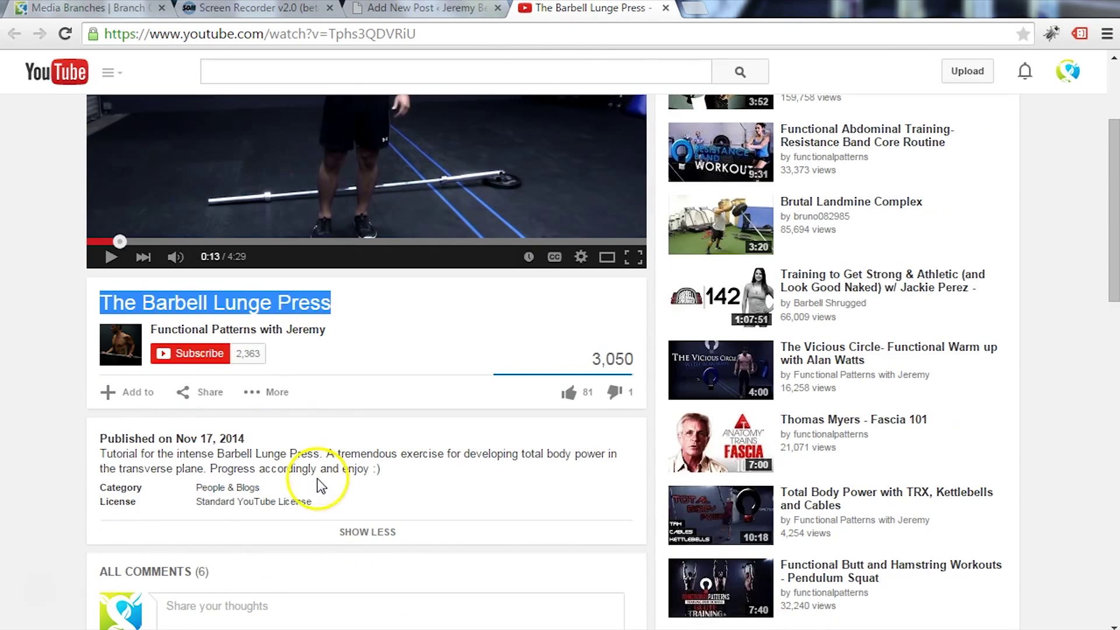
{"action": "left_click", "coordinate": [105, 455]}
{"action": "left_click_drag", "start_coordinate": [105, 454], "coordinate": [382, 468]}
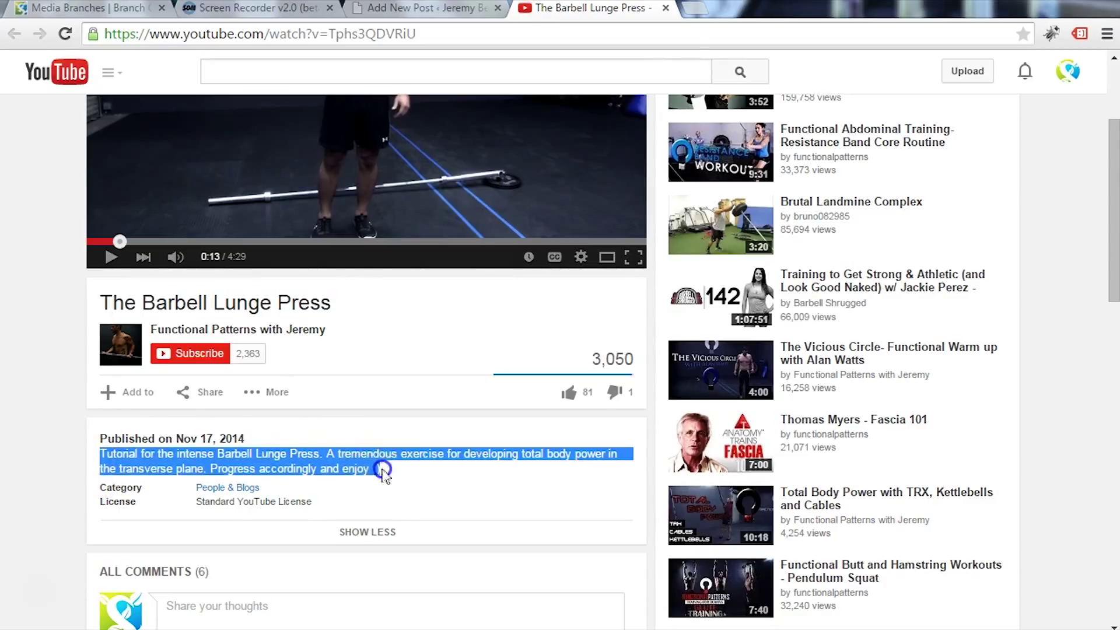
{"action": "right_click", "coordinate": [367, 462]}
{"action": "left_click", "coordinate": [380, 472]}
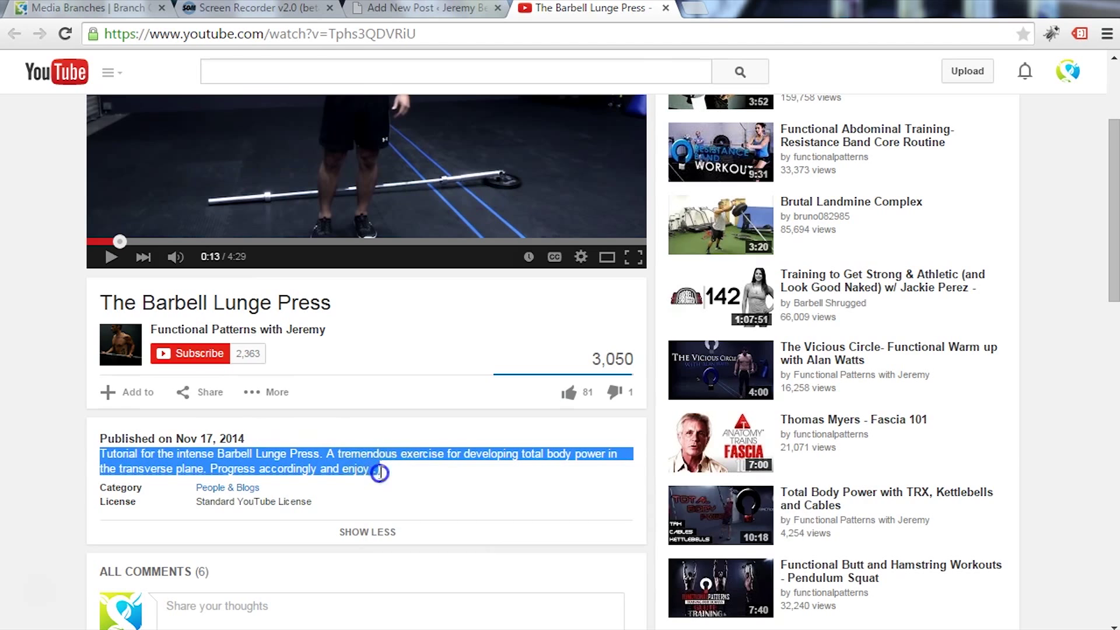
- Return to the WordPress post and paste the copied video description into its body in Text mode
{"action": "left_click", "coordinate": [408, 13]}
{"action": "left_click", "coordinate": [387, 318]}
{"action": "right_click", "coordinate": [373, 331]}
{"action": "left_click", "coordinate": [313, 325]}
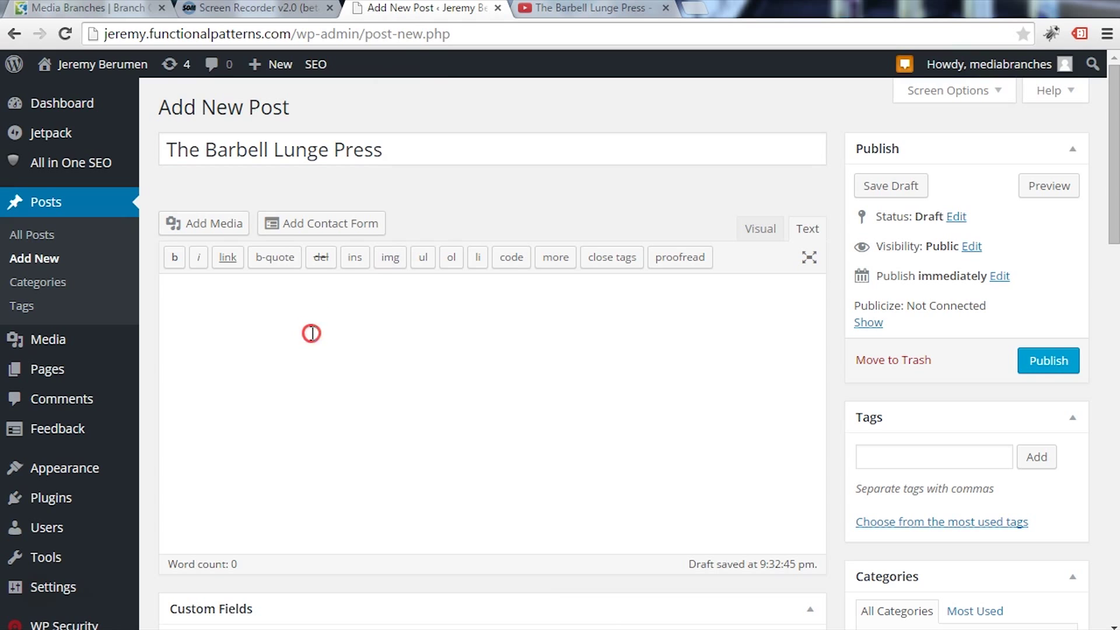
{"action": "right_click", "coordinate": [311, 333]}
{"action": "left_click", "coordinate": [362, 435]}
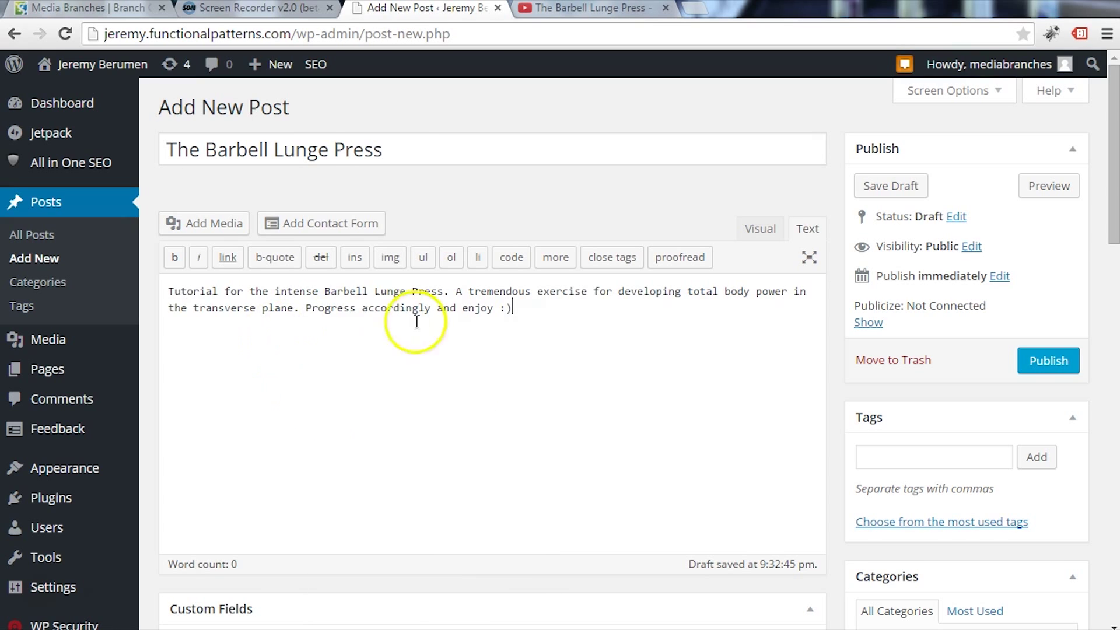
- Switch to the YouTube video page and copy the video's iframe embed code from its sharing options
{"action": "left_click", "coordinate": [562, 18]}
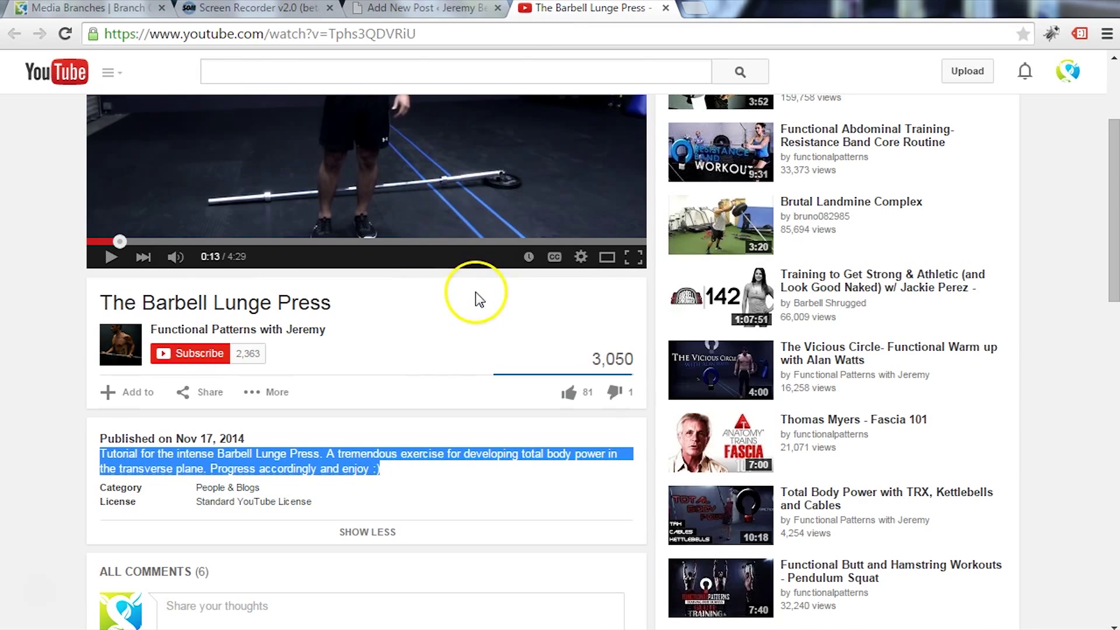
{"action": "scroll", "coordinate": [475, 293], "scroll_direction": "down", "scroll_amount": 3}
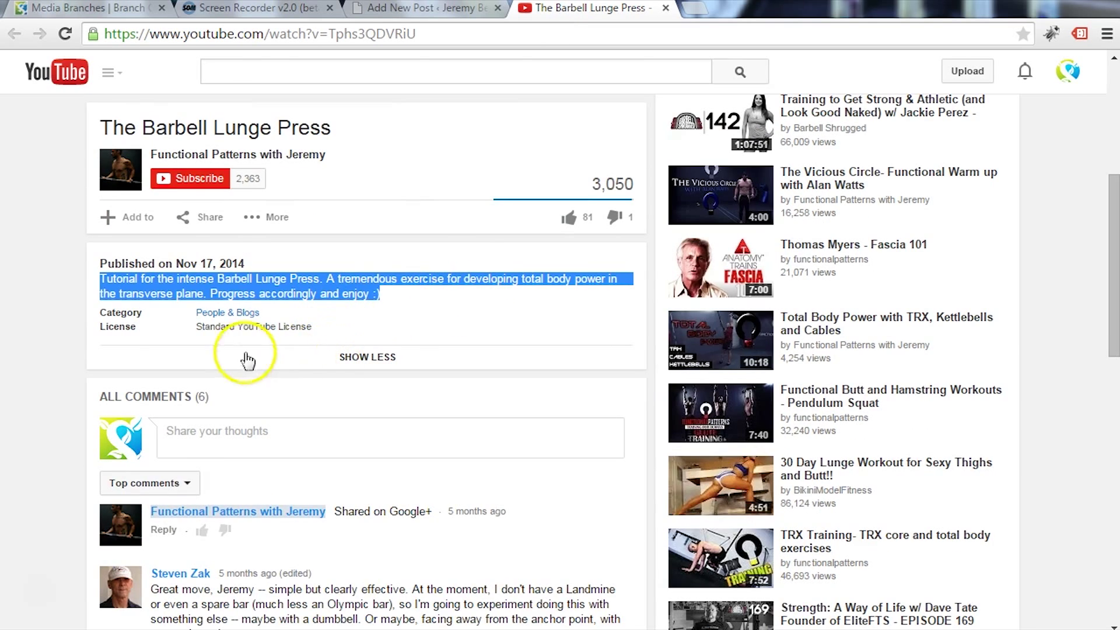
{"action": "left_click", "coordinate": [205, 221]}
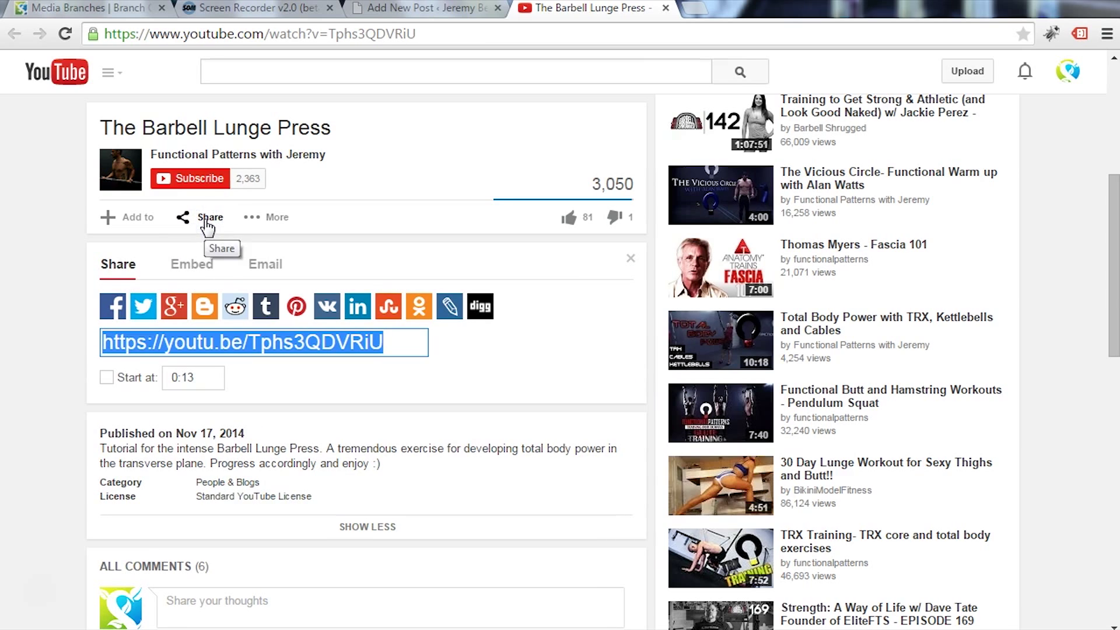
{"action": "left_click", "coordinate": [192, 264]}
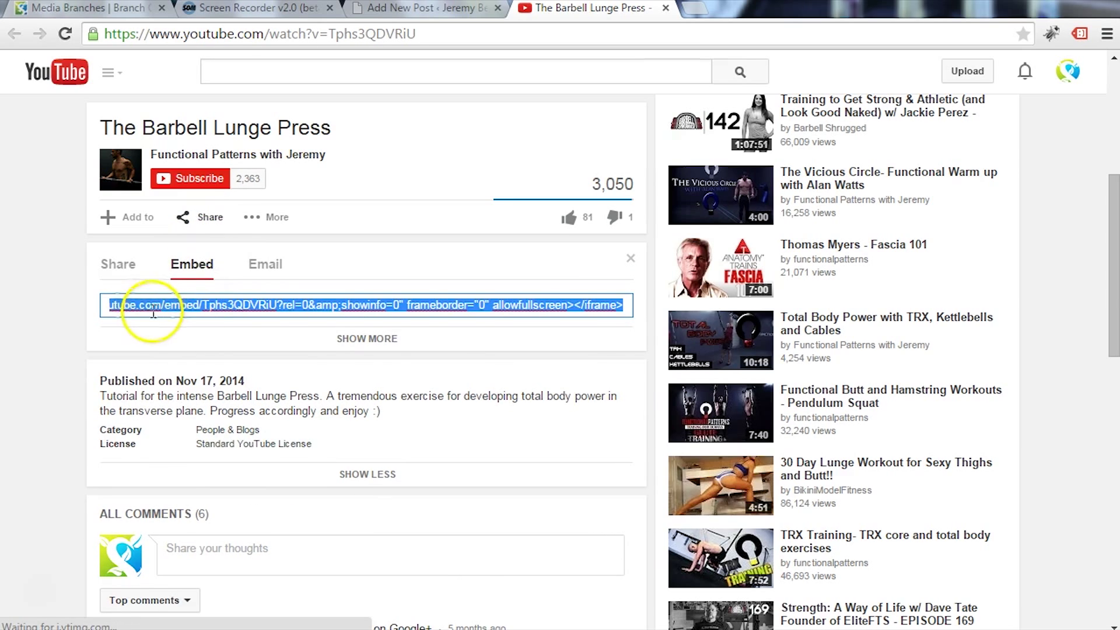
{"action": "right_click", "coordinate": [146, 305]}
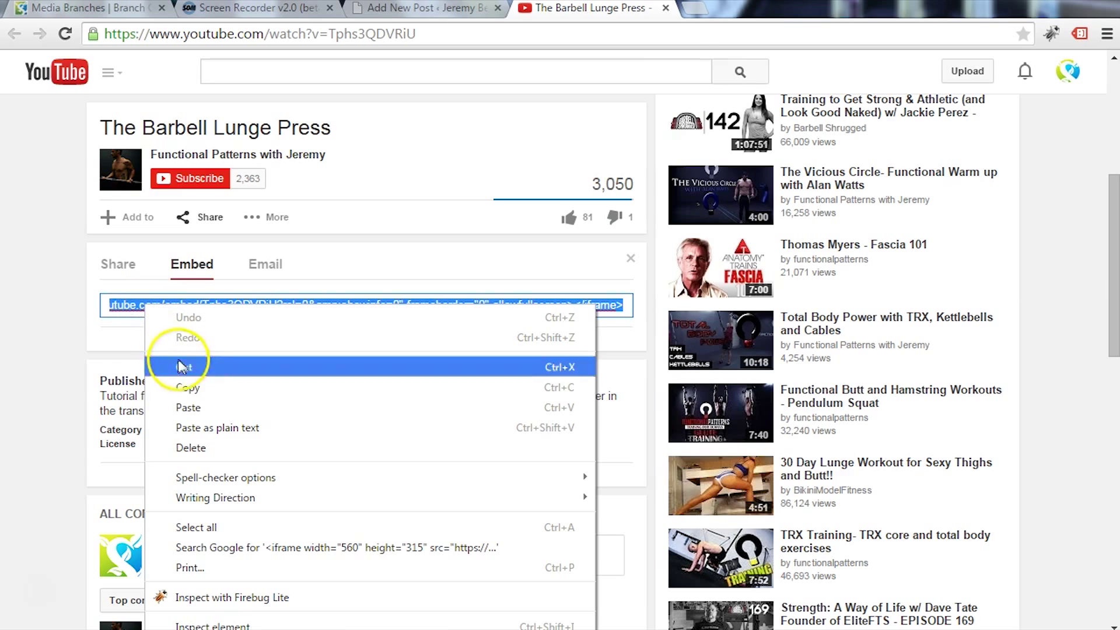
{"action": "left_click", "coordinate": [187, 387]}
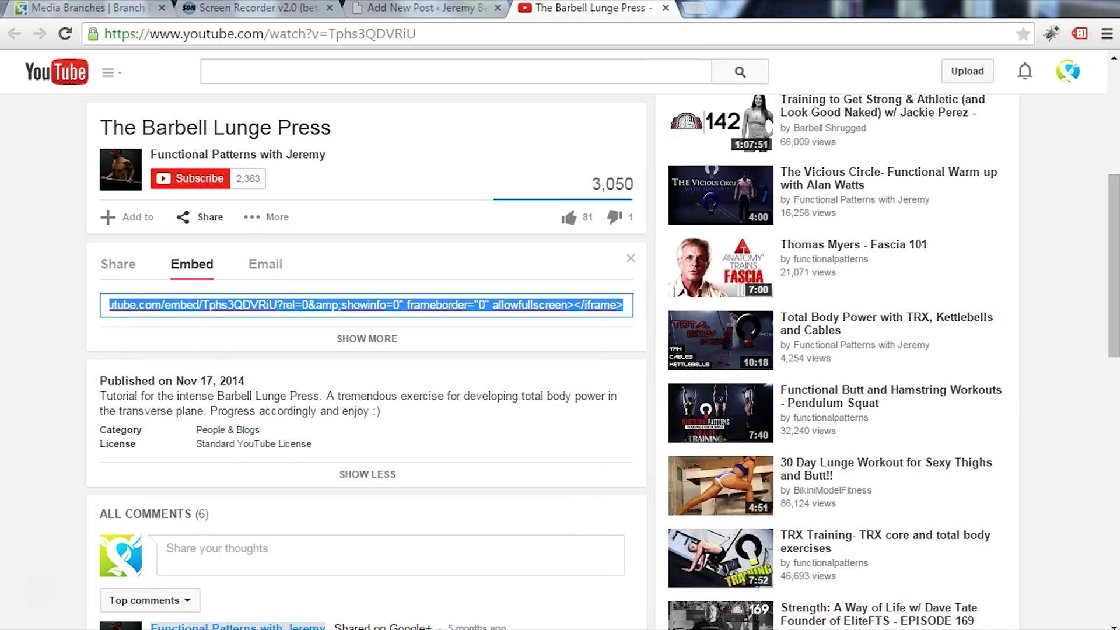
- Switch back to the WordPress post and paste the iframe embed code both below and above the description, separated by blank lines
{"action": "left_click", "coordinate": [461, 17]}
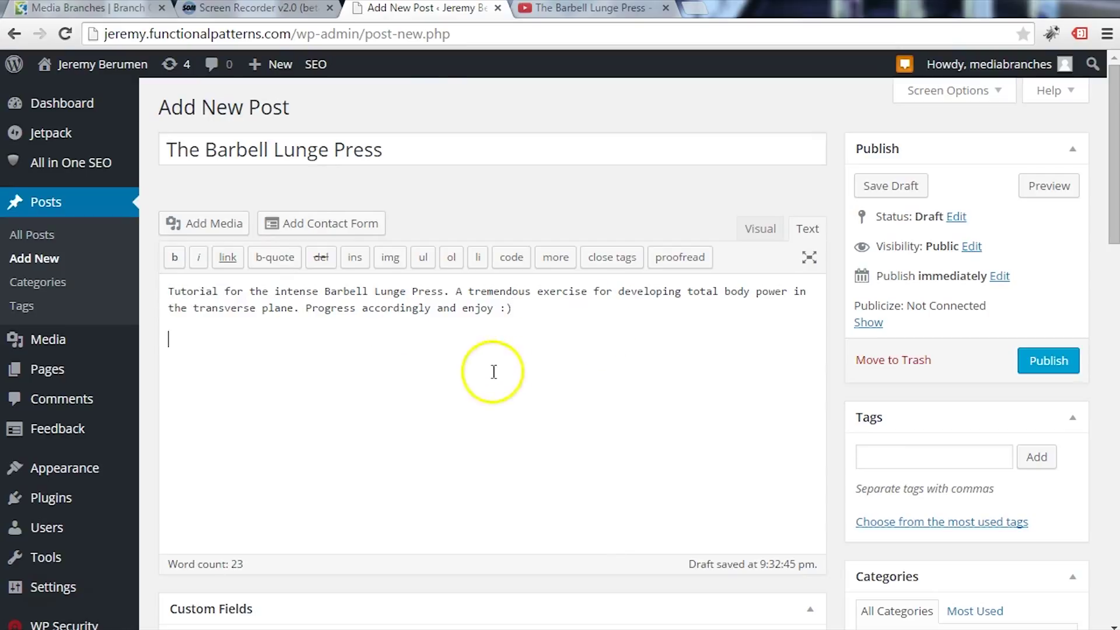
{"action": "type", "text": "<iframe width=\"560\" height=\"315\" src=\"https://www.youtube.com/embed/Tphs3QDVRiU?rel=0&amp;showinfo=0\" frameborder=\"0\" allowfullscreen></iframe>"}
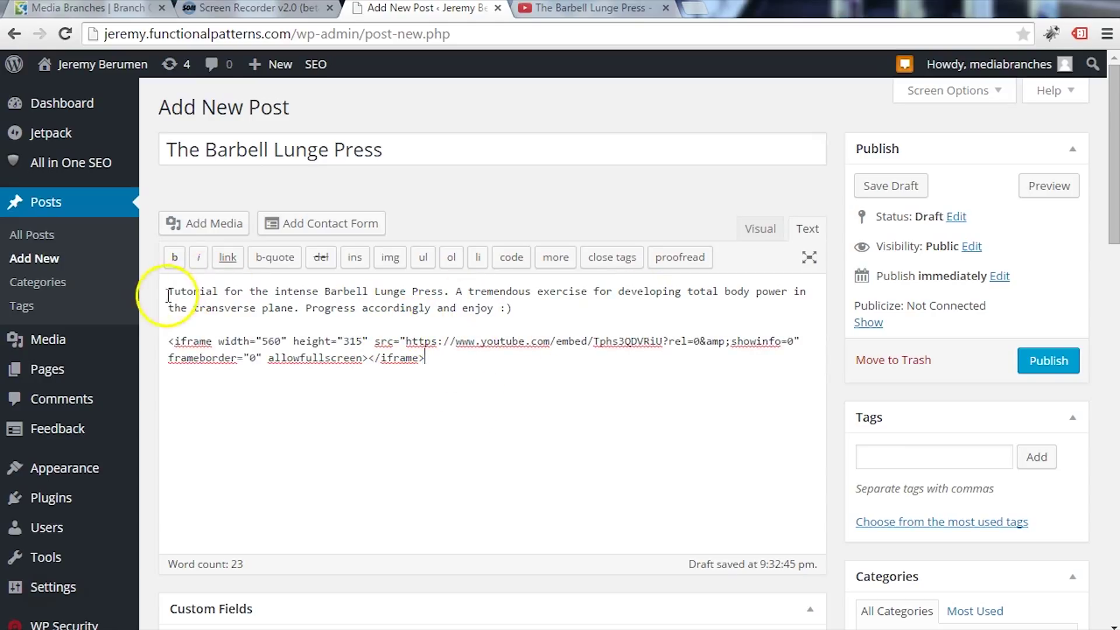
{"action": "type", "text": "<iframe width=\"560\" height=\"315\" src=\"https://www.youtube.com/embed/Tphs3QDVRiU?rel=0&amp;showinfo=0\" frameborder=\"0\" allowfullscreen></iframe>"}
{"action": "key", "text": "Return"}
{"action": "key", "text": "Return"}
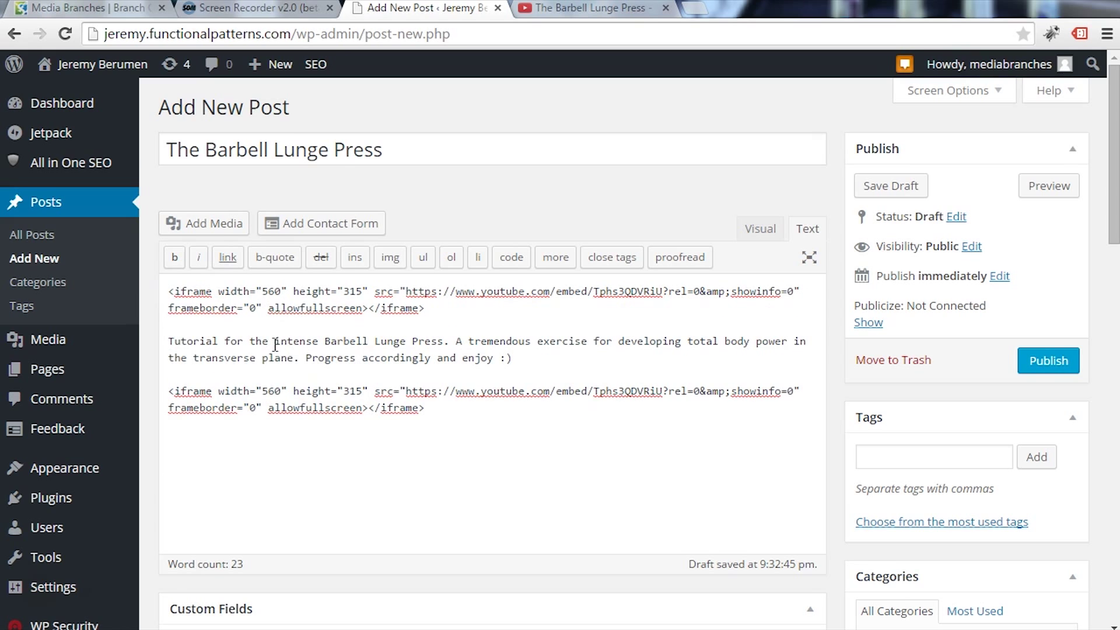
- Delete the duplicate iframe embed code below the description and place the text cursor at the description's end
{"action": "triple_click", "coordinate": [290, 390]}
{"action": "key", "text": "BackSpace"}
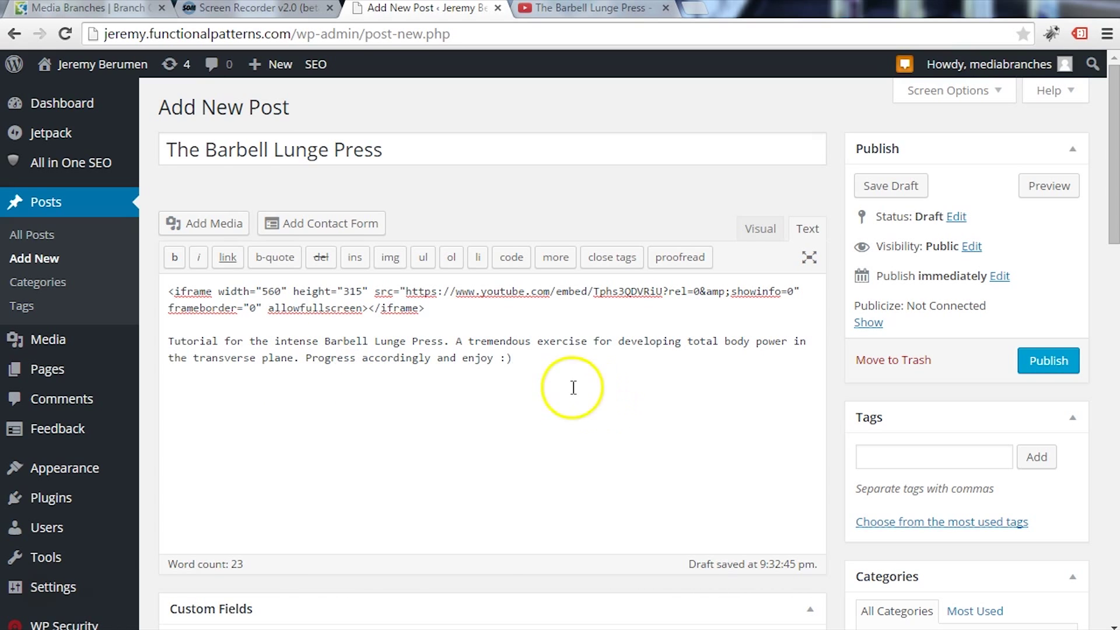
{"action": "scroll", "coordinate": [499, 425], "scroll_direction": "down", "scroll_amount": 2}
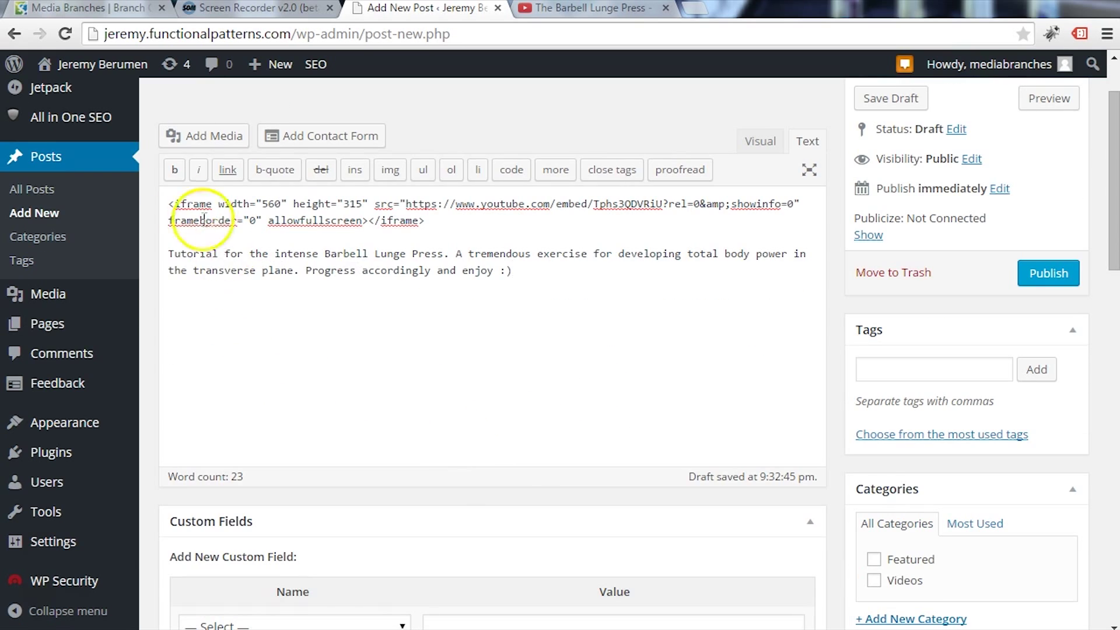
{"action": "left_click", "coordinate": [544, 277]}
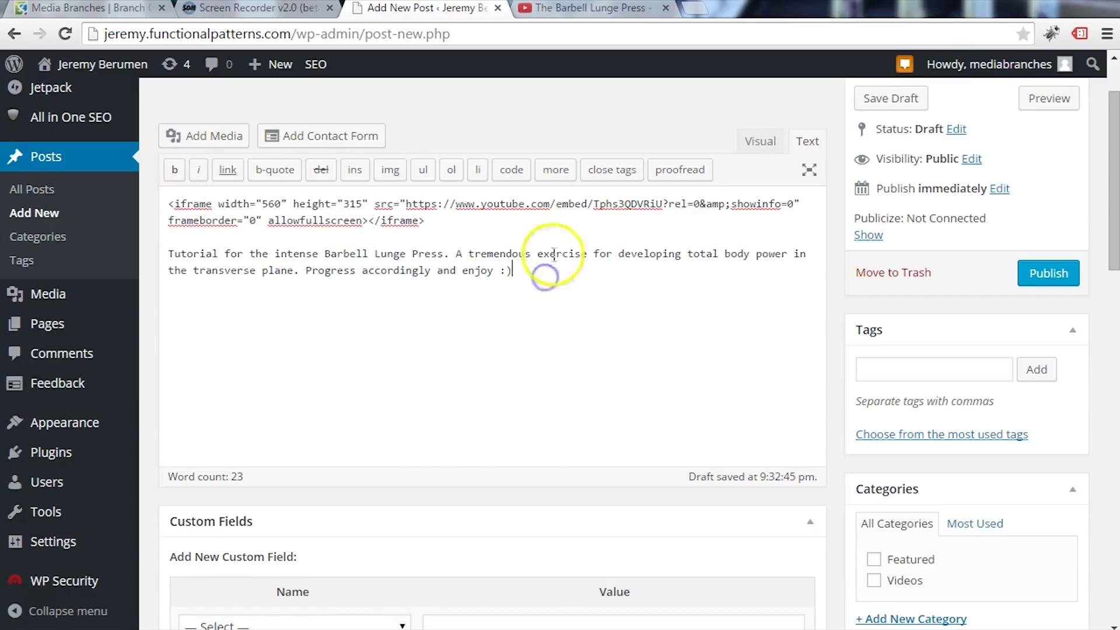
- Move the iframe embed code below the description in the post body and remove the blank lines above the description
{"action": "triple_click", "coordinate": [220, 253]}
{"action": "left_click", "coordinate": [311, 233]}
{"action": "left_click_drag", "start_coordinate": [445, 225], "coordinate": [162, 192]}
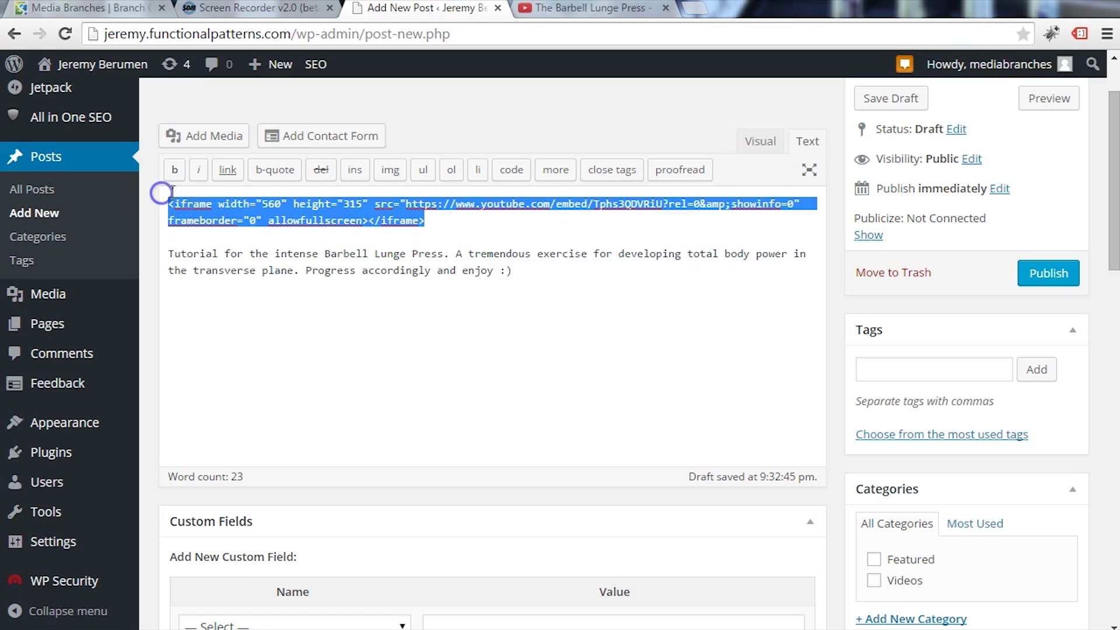
{"action": "key", "text": "ctrl+x"}
{"action": "left_click", "coordinate": [753, 401]}
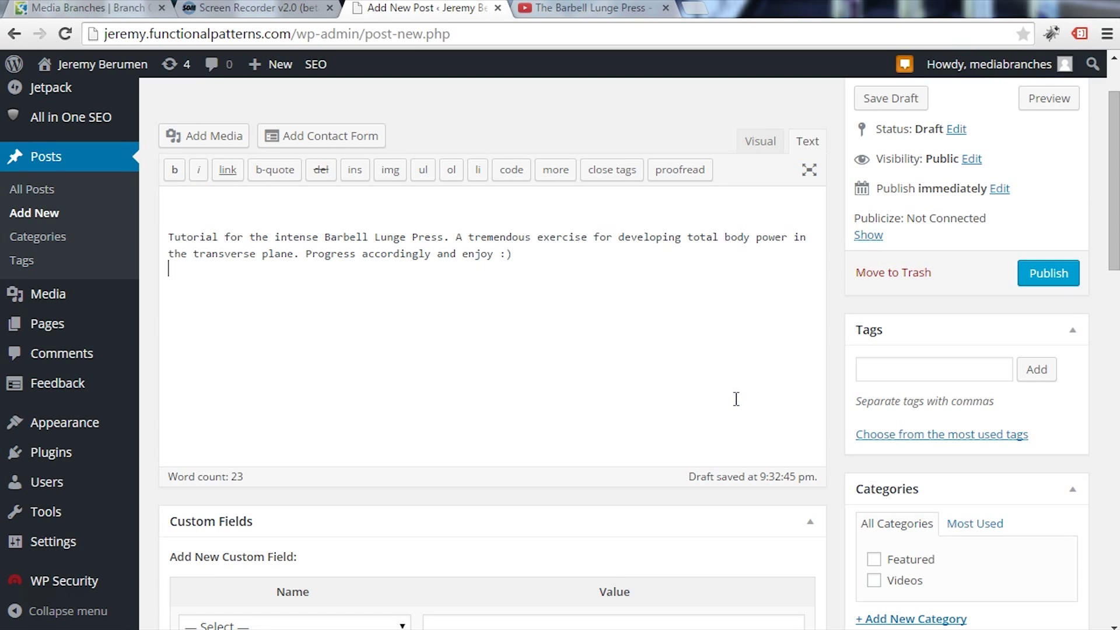
{"action": "key", "text": "ctrl+v"}
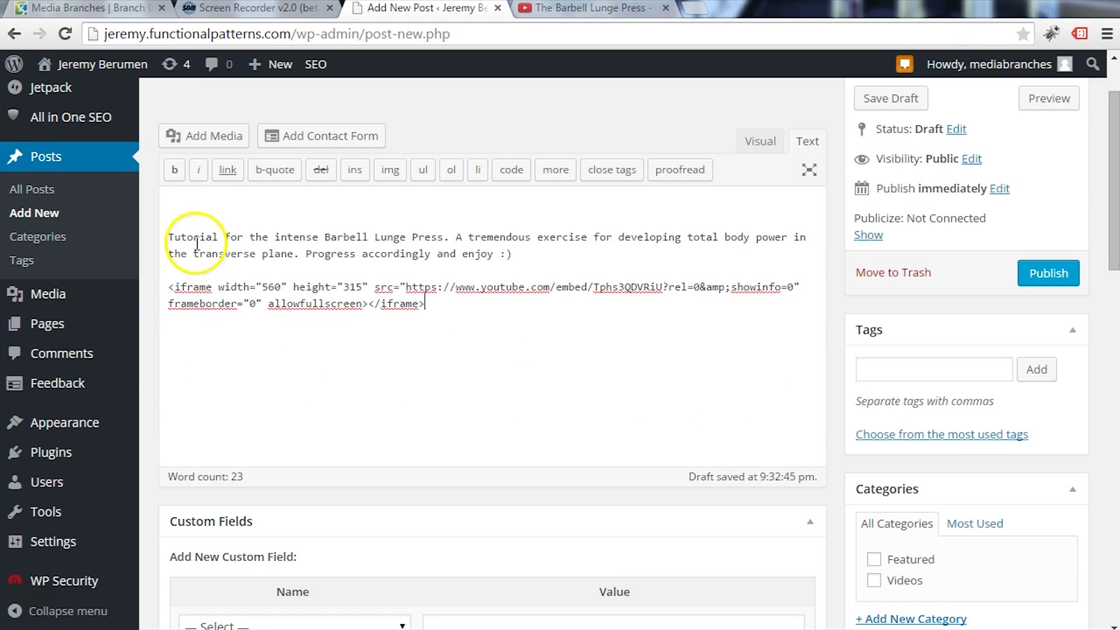
{"action": "key", "text": "BackSpace"}
{"action": "key", "text": "BackSpace"}
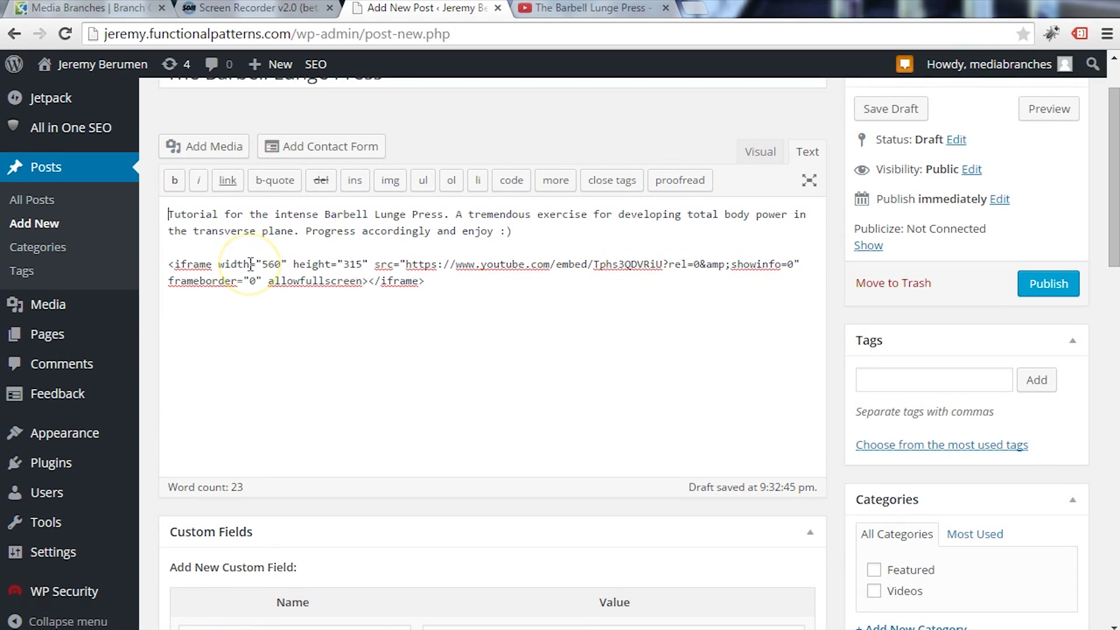
{"action": "scroll", "coordinate": [690, 457], "scroll_direction": "up", "scroll_amount": 2}
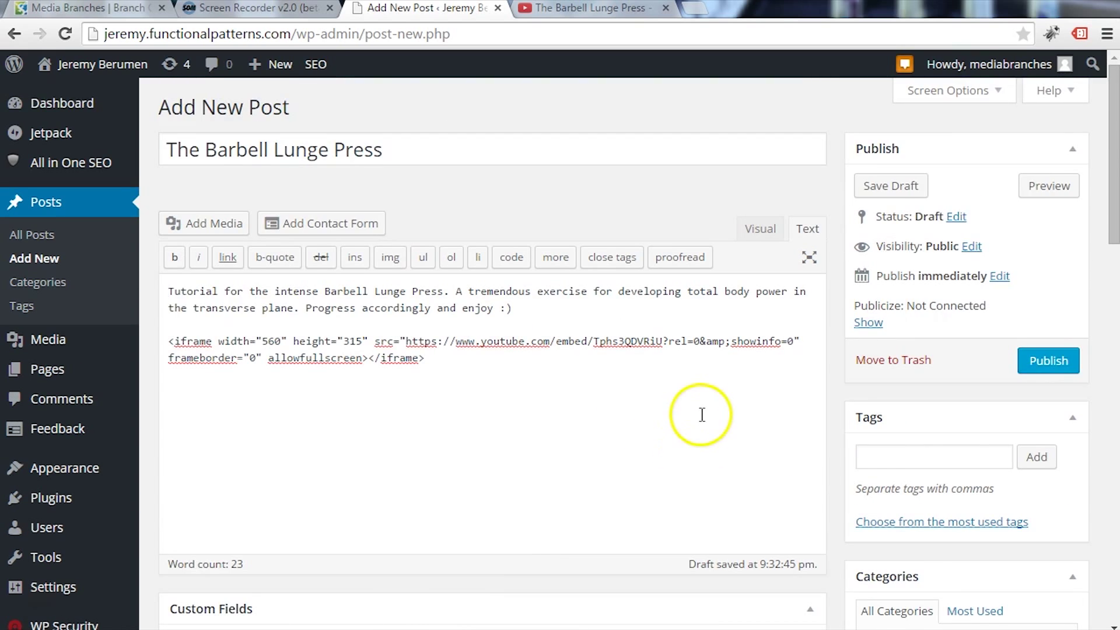
- Cut the keyword list from the Notepad note and add it as the post's tags, from Barbell and Exercise through Transverse and Tutorial
{"action": "scroll", "coordinate": [702, 412], "scroll_direction": "down", "scroll_amount": 1}
{"action": "left_click", "coordinate": [930, 375]}
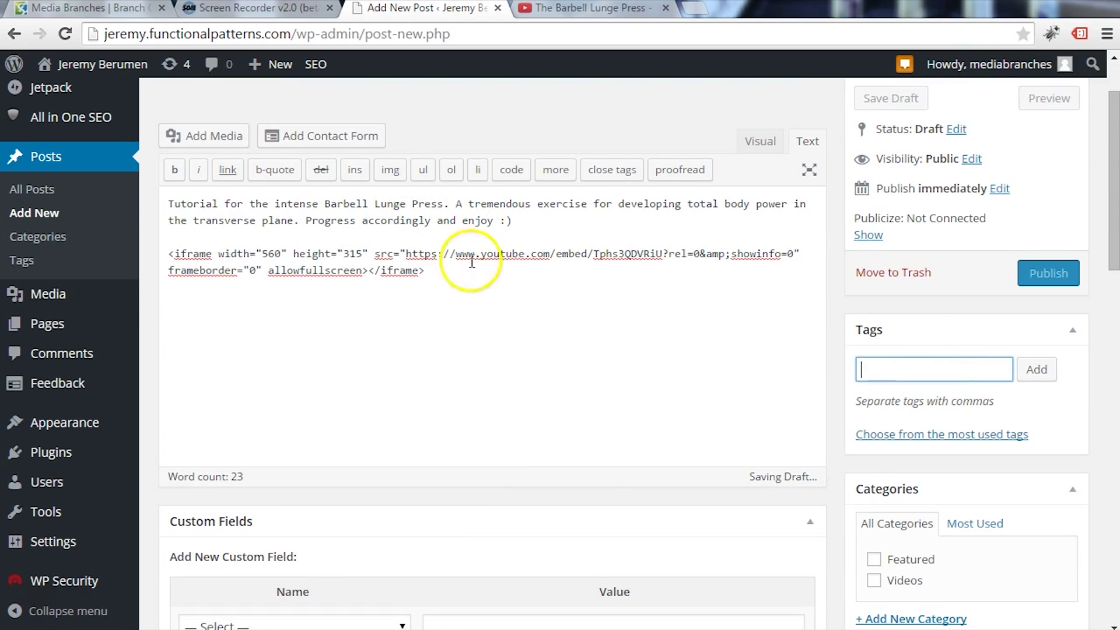
{"action": "scroll", "coordinate": [635, 387], "scroll_direction": "up", "scroll_amount": 2}
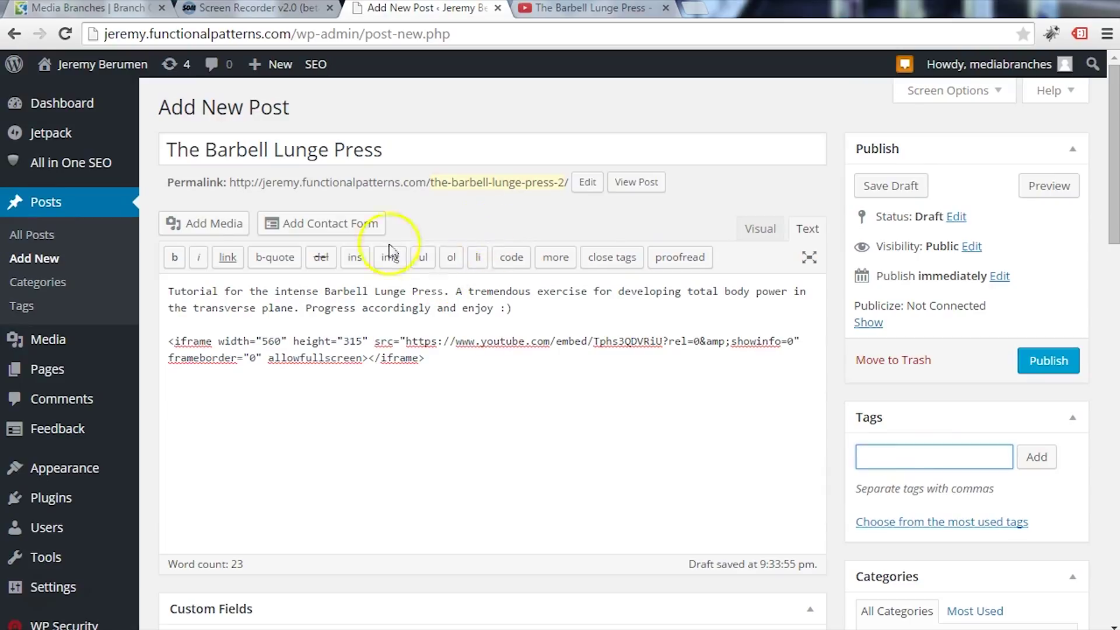
{"action": "key", "text": "alt+Tab"}
{"action": "key", "text": "alt+Tab"}
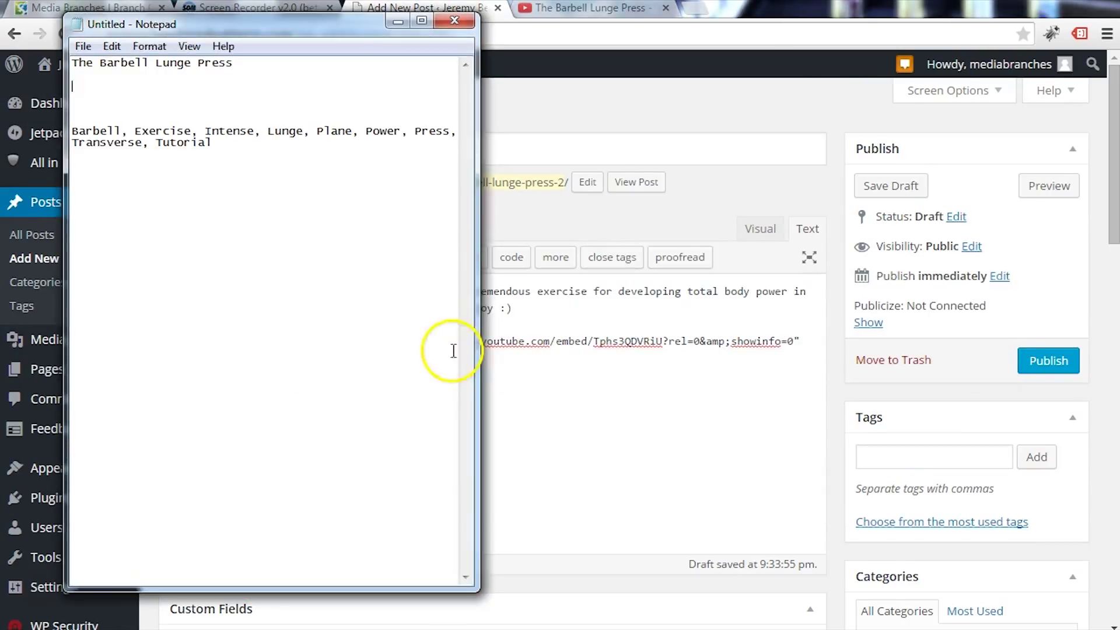
{"action": "left_click_drag", "start_coordinate": [243, 142], "coordinate": [71, 131]}
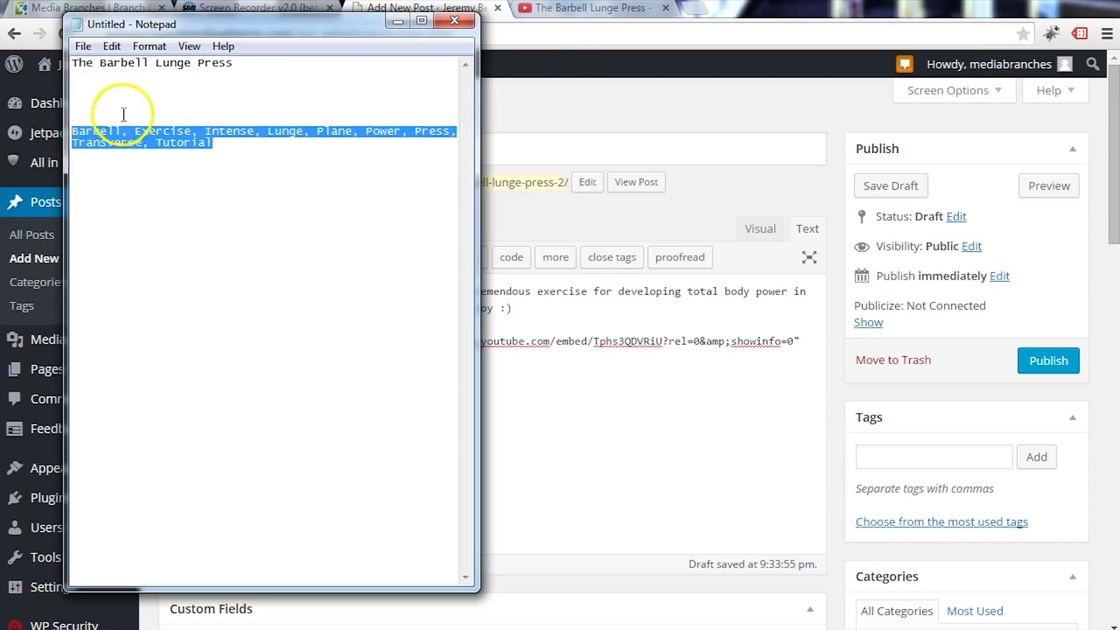
{"action": "key", "text": "ctrl+x"}
{"action": "left_click", "coordinate": [561, 111]}
{"action": "left_click", "coordinate": [909, 461]}
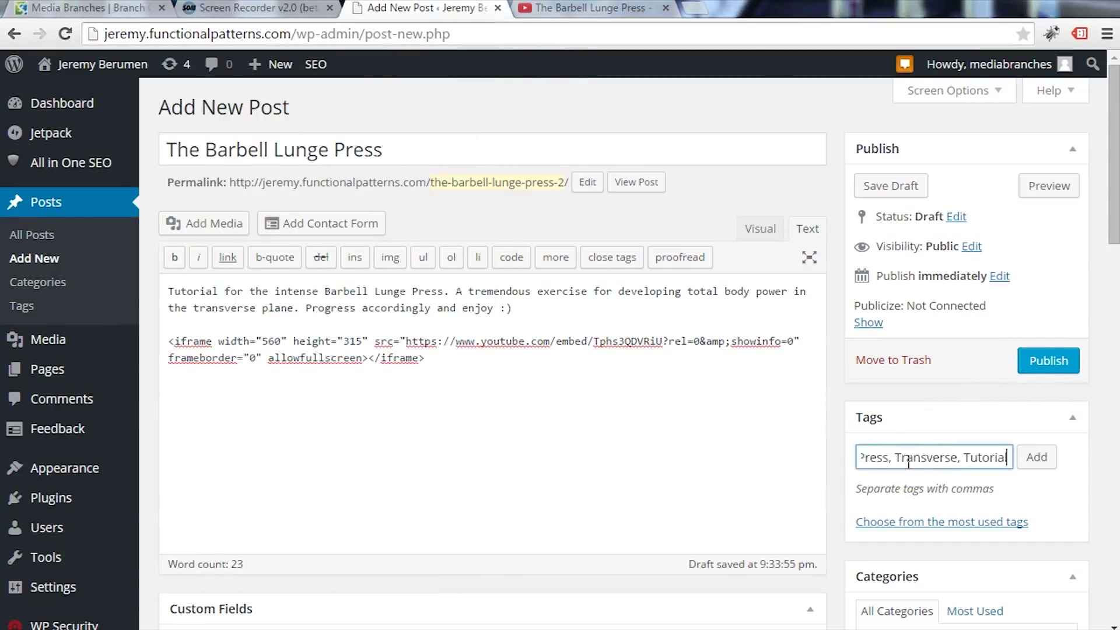
{"action": "left_click", "coordinate": [1026, 460]}
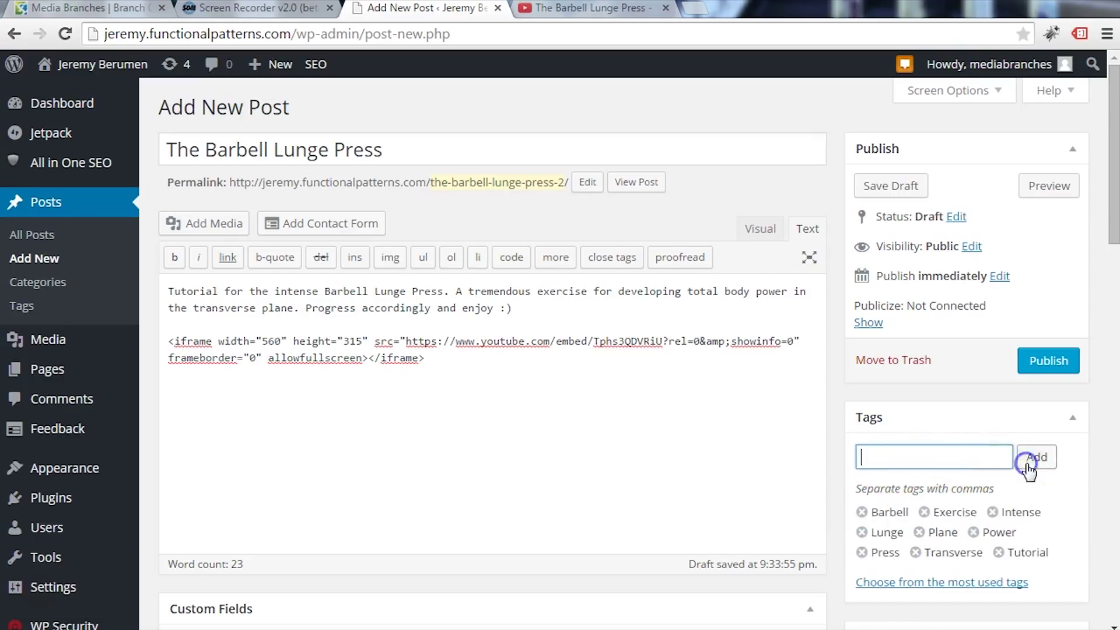
- Assign the post to the Featured and Videos categories
{"action": "scroll", "coordinate": [953, 455], "scroll_direction": "down", "scroll_amount": 2}
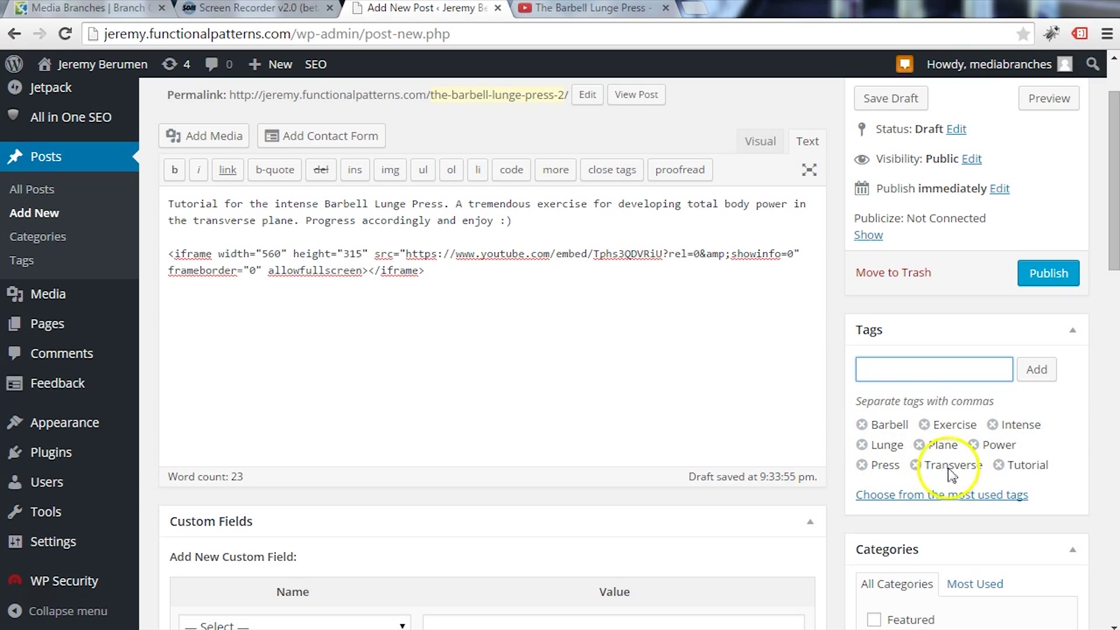
{"action": "scroll", "coordinate": [790, 430], "scroll_direction": "up", "scroll_amount": 2}
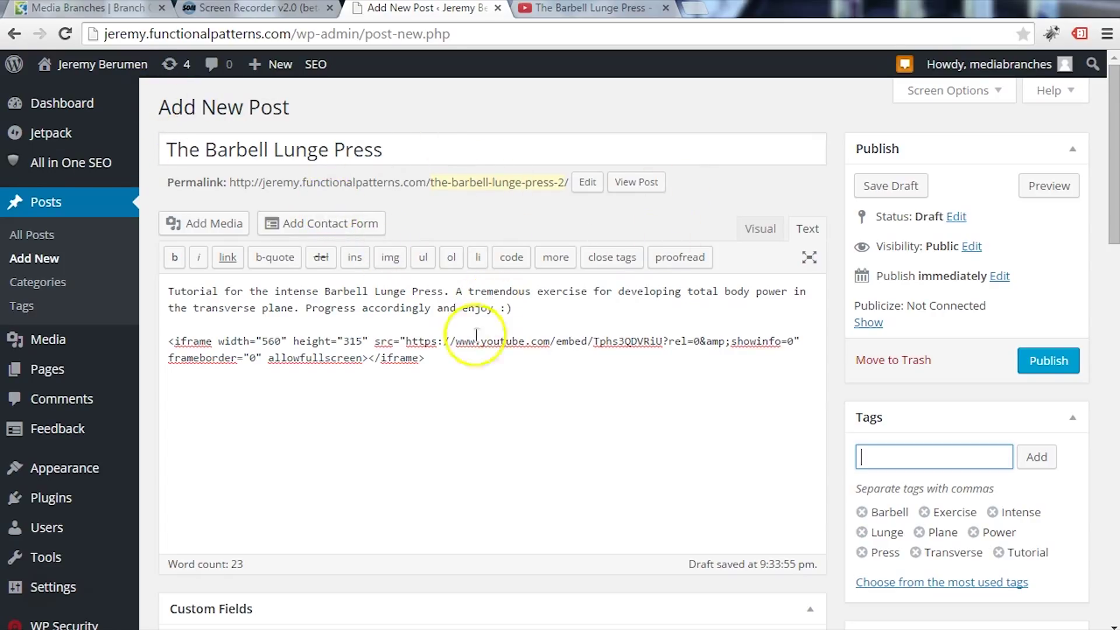
{"action": "scroll", "coordinate": [933, 414], "scroll_direction": "down", "scroll_amount": 4}
{"action": "left_click", "coordinate": [572, 278]}
{"action": "scroll", "coordinate": [577, 280], "scroll_direction": "down", "scroll_amount": 2}
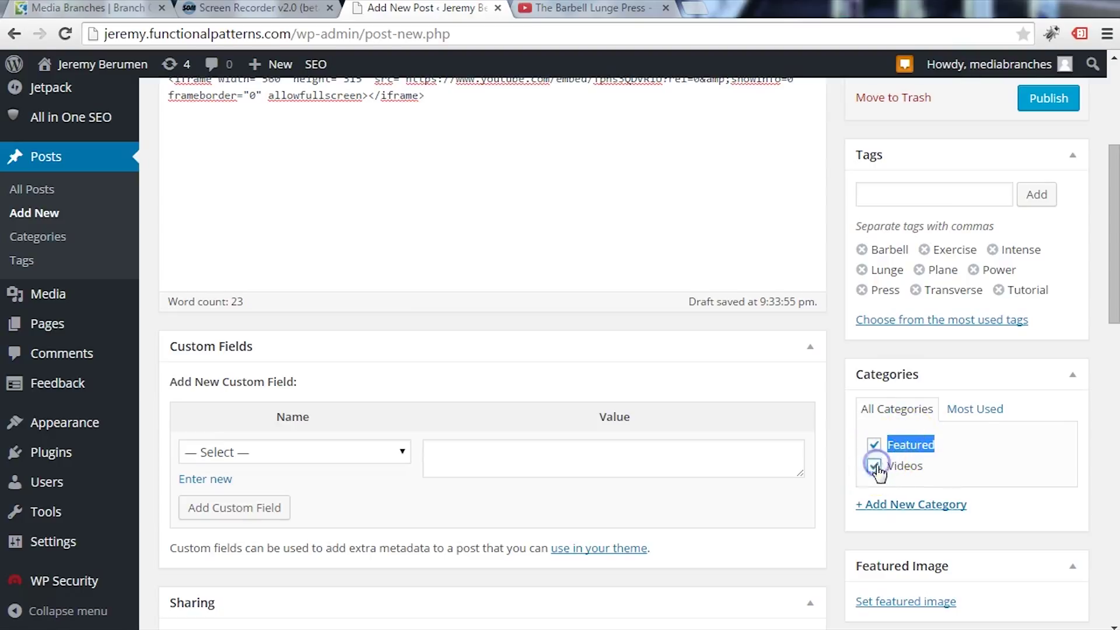
{"action": "left_click", "coordinate": [959, 479]}
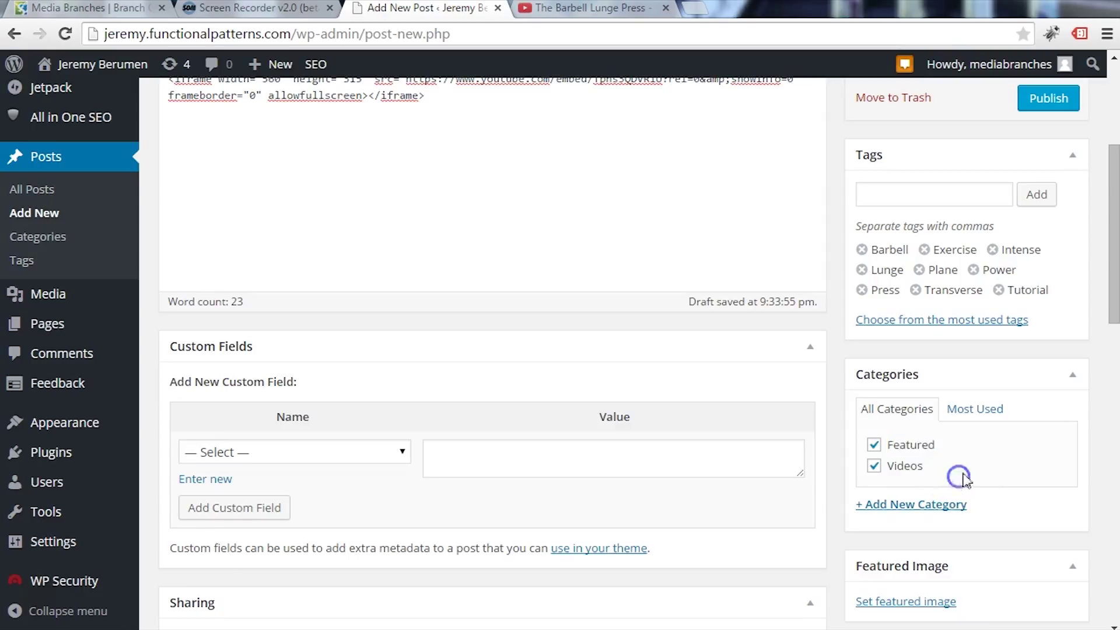
- Upload the barbell-Lunge-Press image from the Desktop and set it as the post's featured image
{"action": "scroll", "coordinate": [960, 478], "scroll_direction": "down", "scroll_amount": 3}
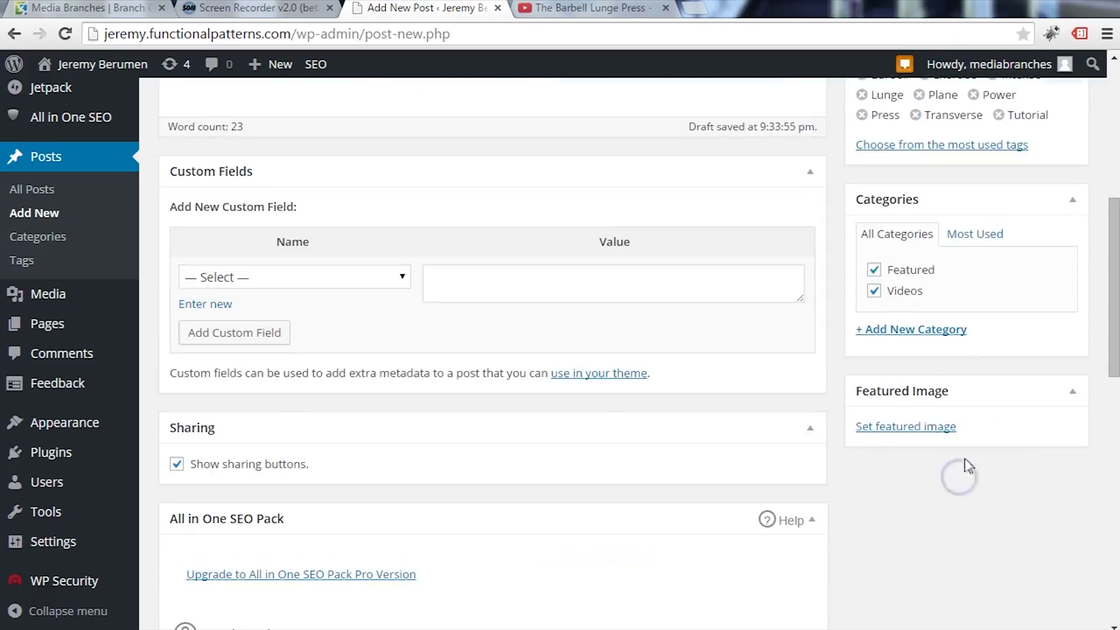
{"action": "left_click", "coordinate": [923, 428]}
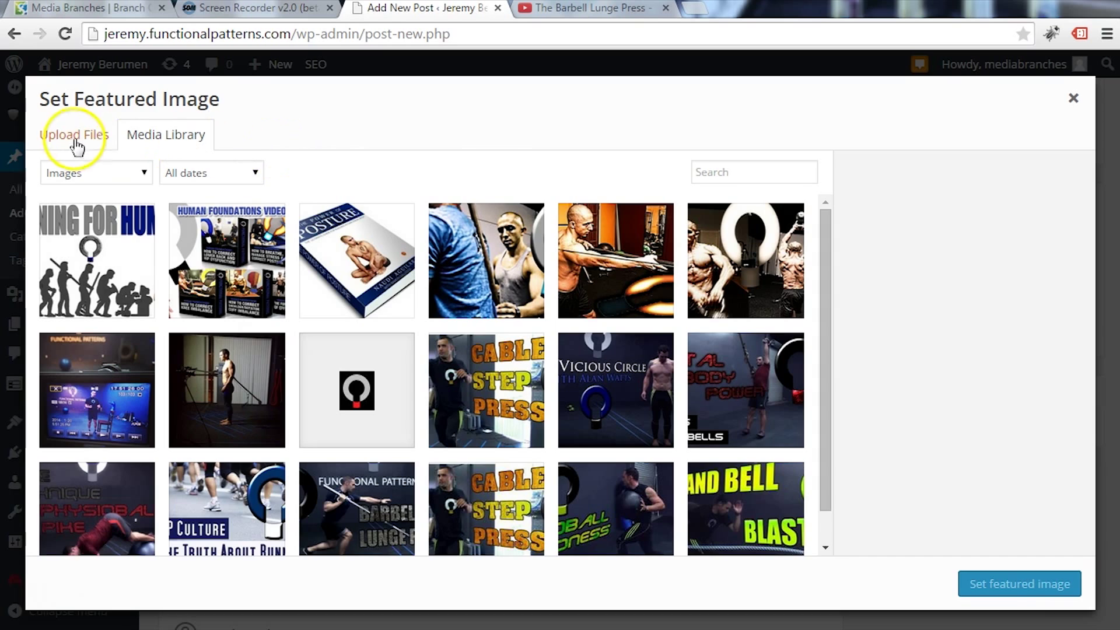
{"action": "left_click", "coordinate": [70, 138]}
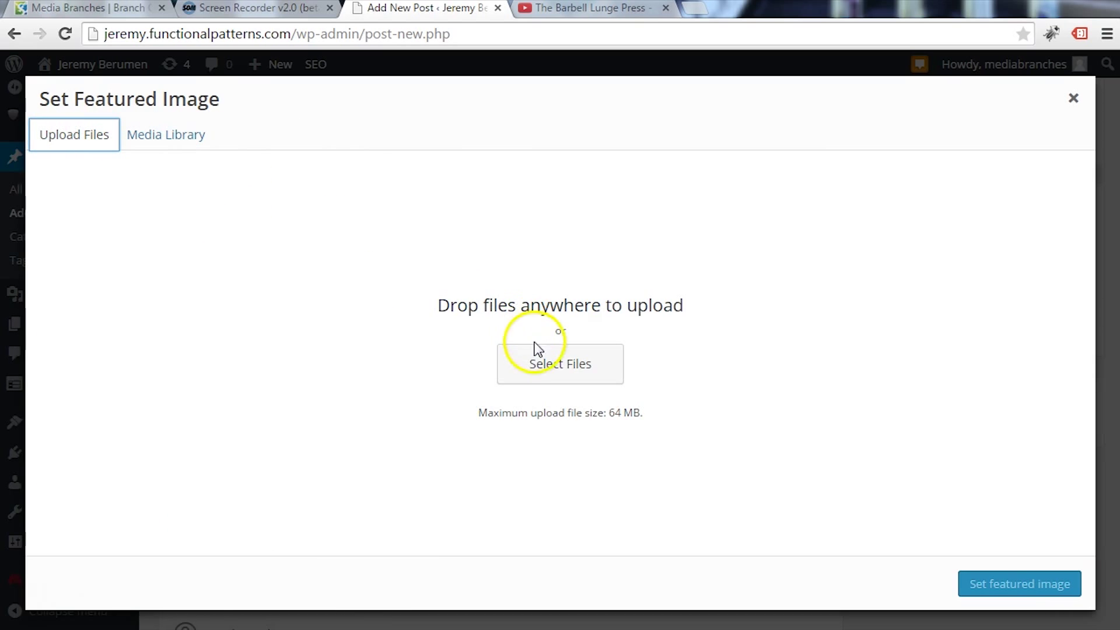
{"action": "left_click", "coordinate": [547, 366]}
{"action": "left_click", "coordinate": [503, 389]}
{"action": "double_click", "coordinate": [503, 390]}
{"action": "scroll", "coordinate": [502, 402], "scroll_direction": "down", "scroll_amount": 15}
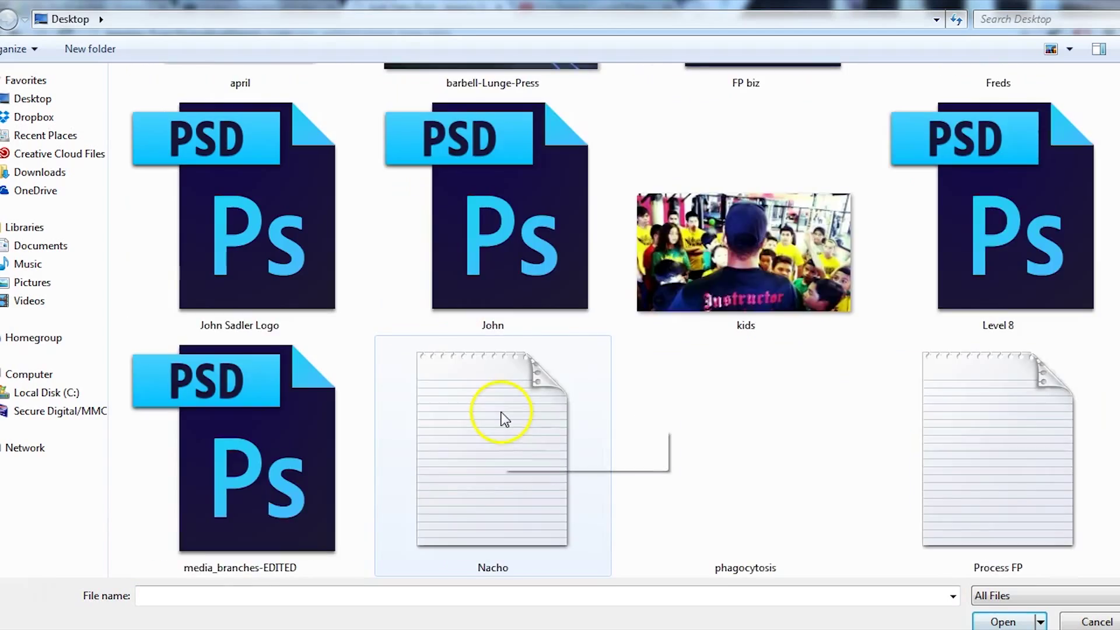
{"action": "scroll", "coordinate": [503, 419], "scroll_direction": "down", "scroll_amount": 3}
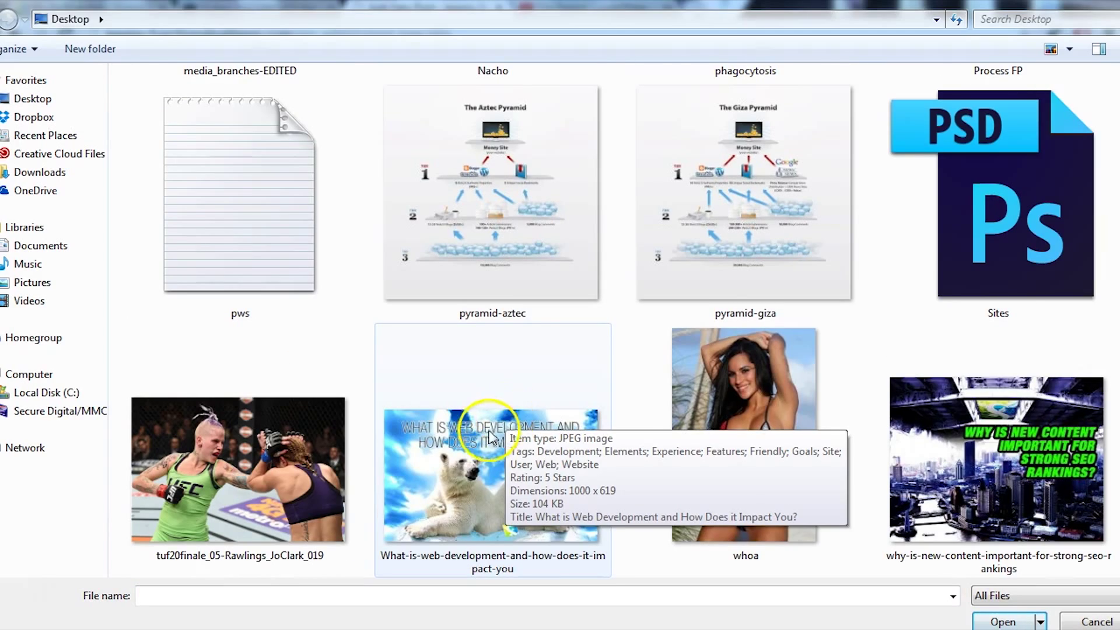
{"action": "scroll", "coordinate": [474, 436], "scroll_direction": "up", "scroll_amount": 8}
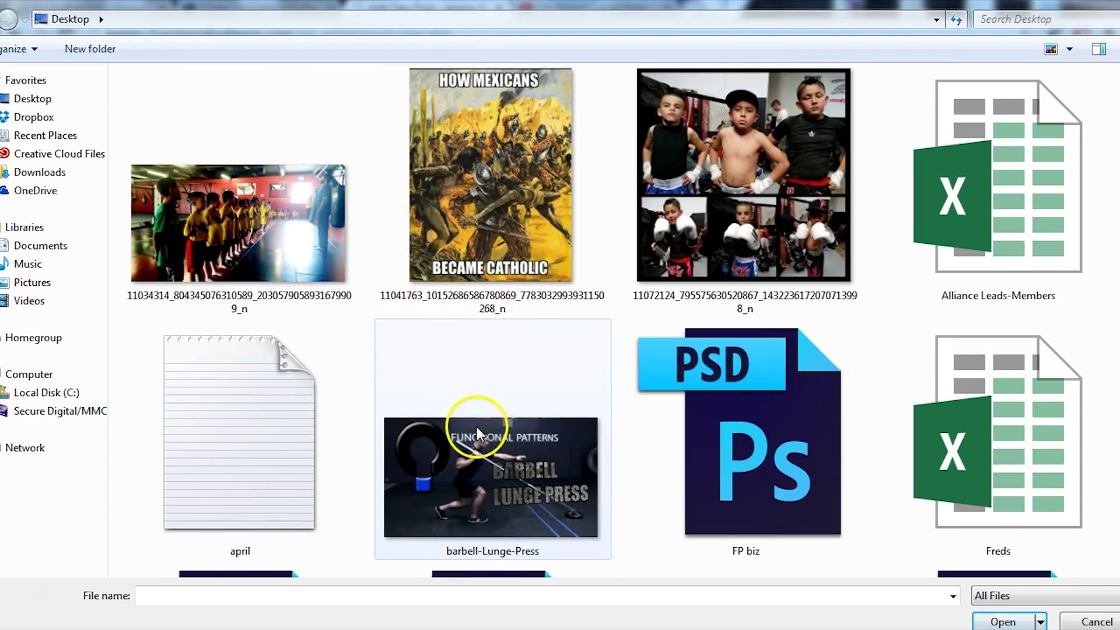
{"action": "left_click", "coordinate": [506, 460]}
{"action": "scroll", "coordinate": [512, 471], "scroll_direction": "down", "scroll_amount": 2}
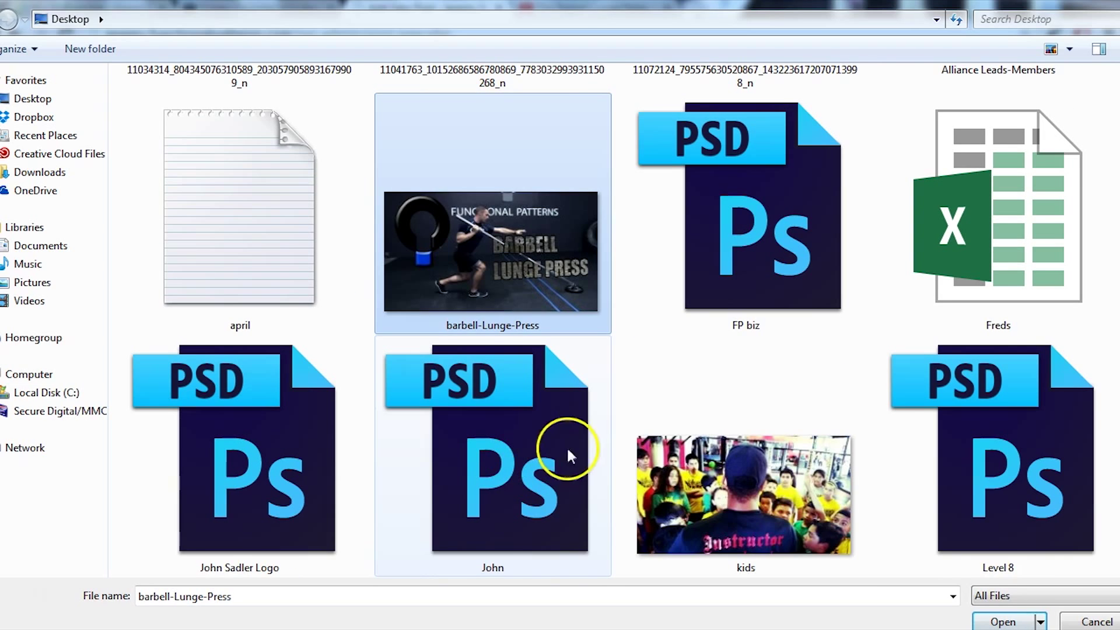
{"action": "left_click", "coordinate": [1000, 622]}
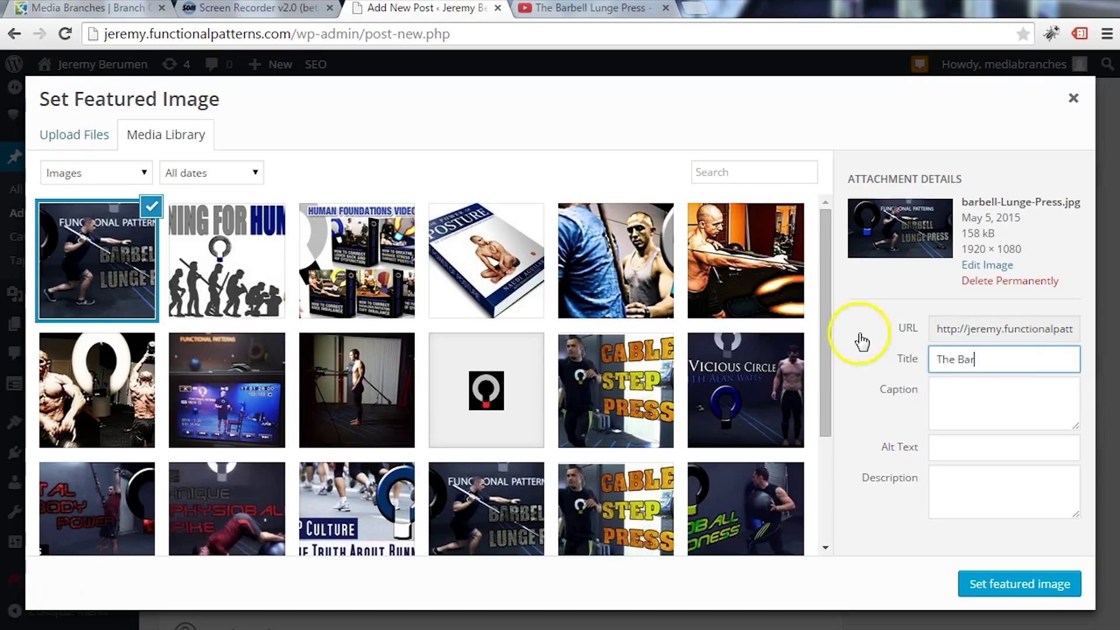
{"action": "left_click", "coordinate": [999, 579]}
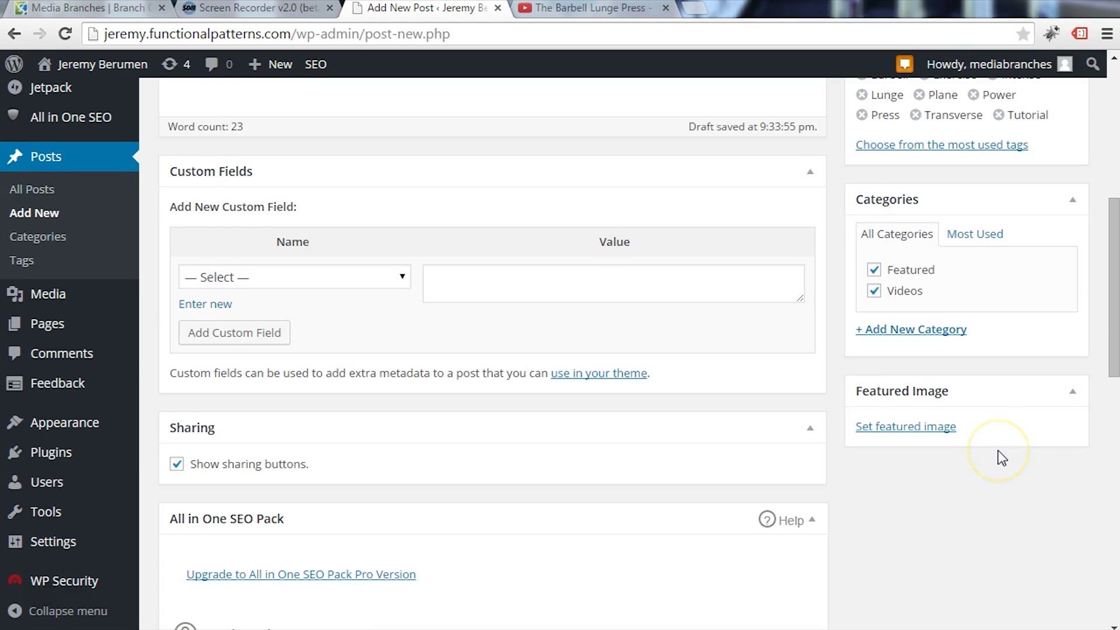
- Copy the full post title, The Barbell Lunge Press
{"action": "scroll", "coordinate": [998, 458], "scroll_direction": "up", "scroll_amount": 8}
{"action": "left_click", "coordinate": [460, 143]}
{"action": "key", "text": "ctrl+shift+Left"}
{"action": "key", "text": "ctrl+shift+Left"}
{"action": "key", "text": "ctrl+shift+Left"}
{"action": "key", "text": "ctrl+shift+Left"}
{"action": "right_click", "coordinate": [460, 143]}
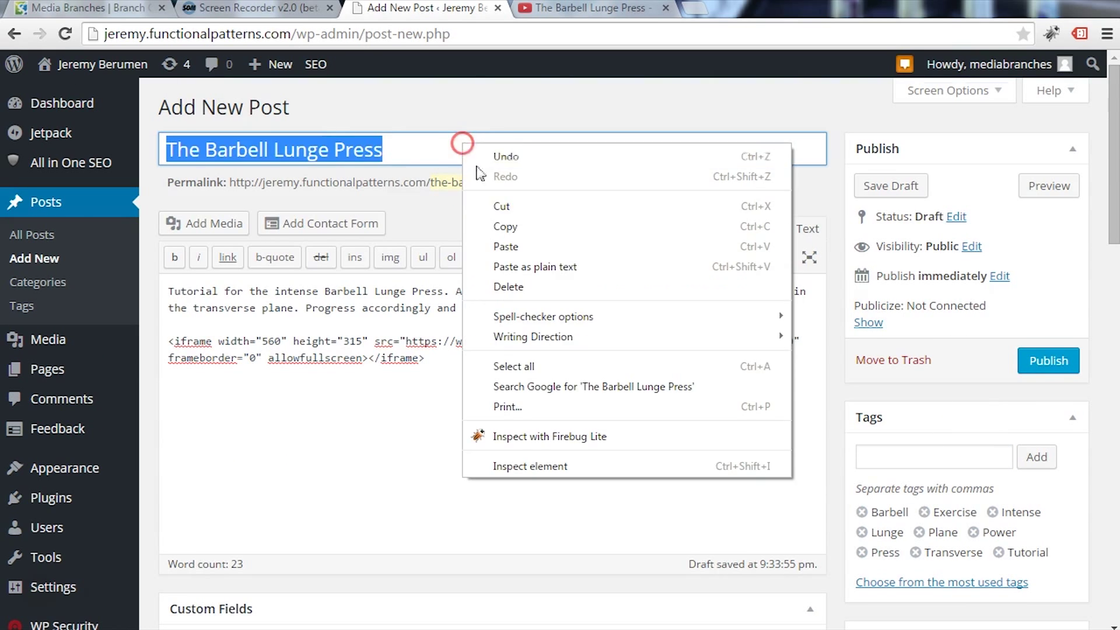
{"action": "left_click", "coordinate": [503, 227]}
- Reopen the featured image's details, replace its title and fill its alt text with The Barbell Lunge Press, and set it as featured again
{"action": "scroll", "coordinate": [957, 282], "scroll_direction": "down", "scroll_amount": 10}
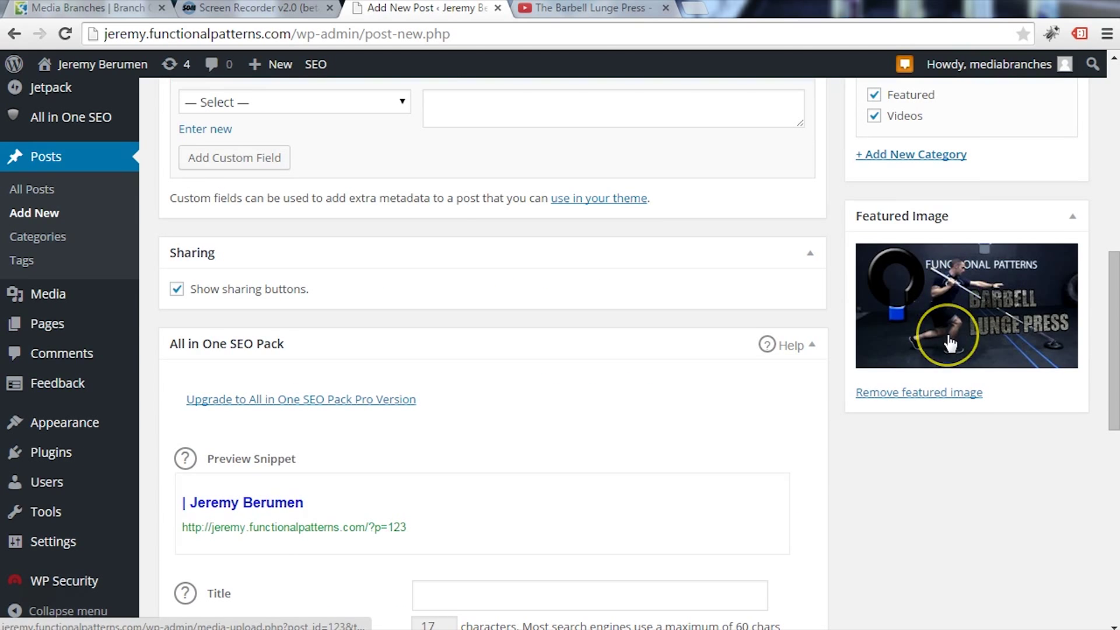
{"action": "left_click", "coordinate": [947, 335]}
{"action": "left_click", "coordinate": [955, 357]}
{"action": "right_click", "coordinate": [955, 357]}
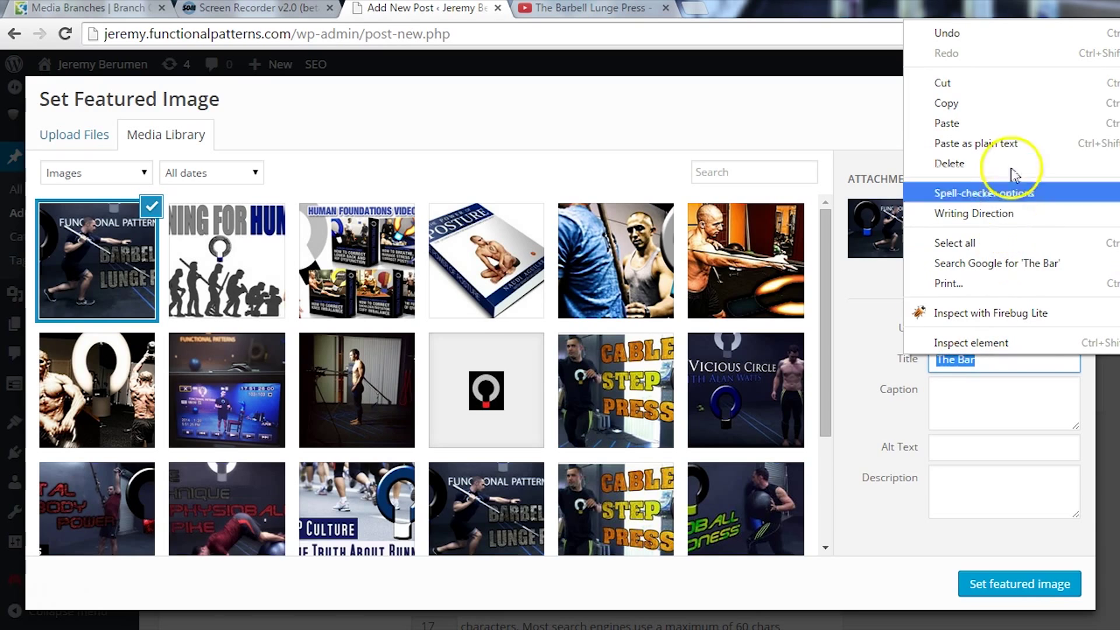
{"action": "left_click", "coordinate": [1024, 125]}
{"action": "left_click", "coordinate": [990, 456]}
{"action": "right_click", "coordinate": [987, 453]}
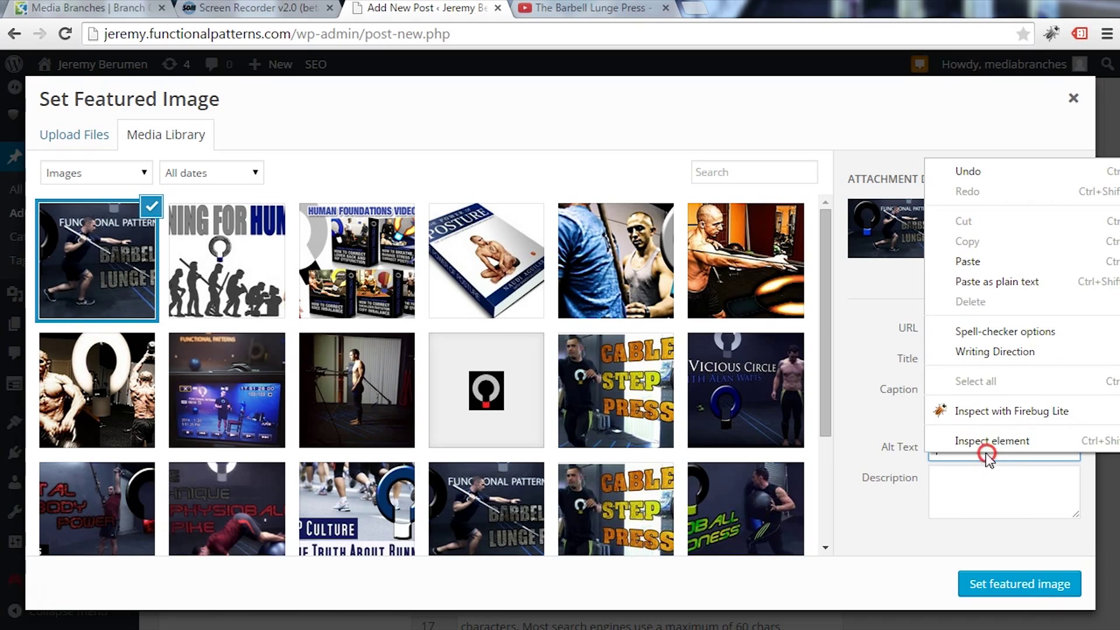
{"action": "left_click", "coordinate": [1032, 260]}
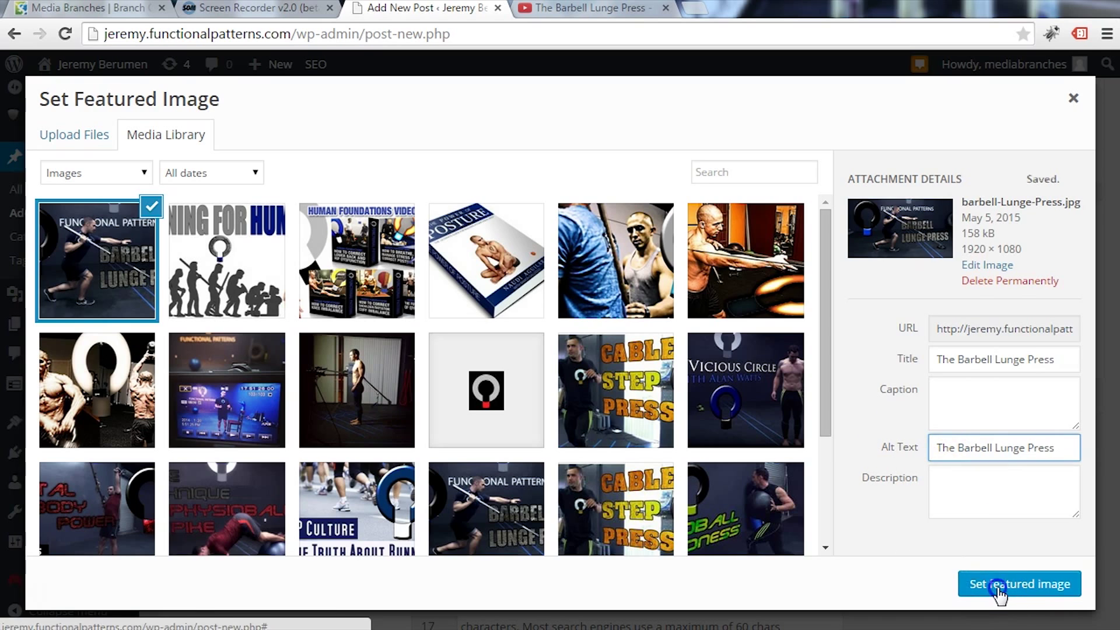
{"action": "left_click", "coordinate": [995, 582]}
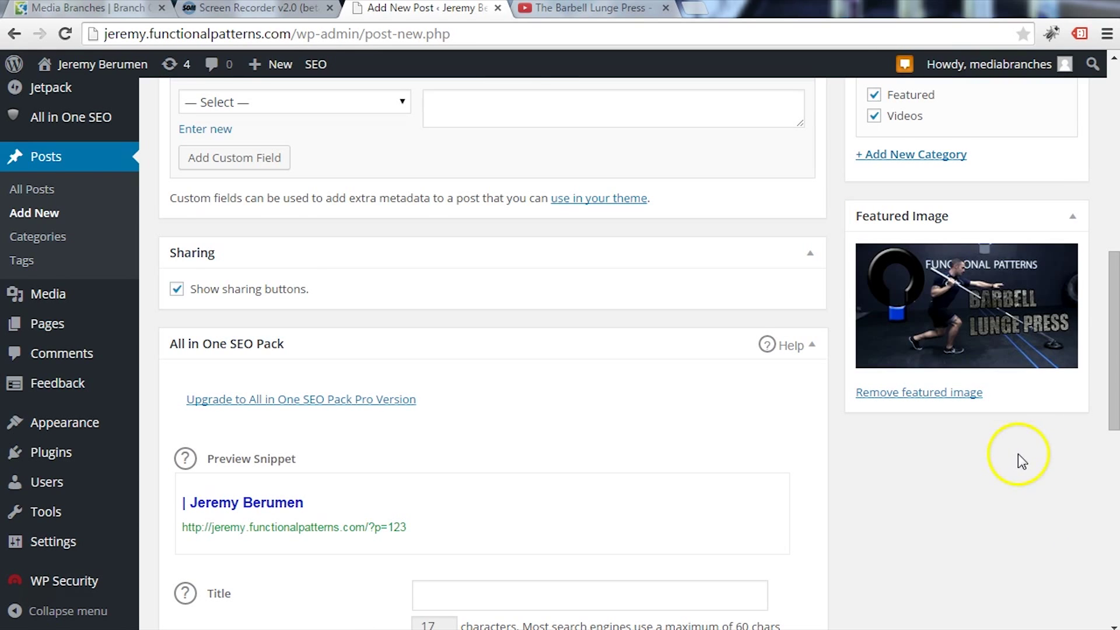
- Publish the Barbell Lunge Press post
{"action": "scroll", "coordinate": [1022, 461], "scroll_direction": "up", "scroll_amount": 3}
{"action": "scroll", "coordinate": [906, 461], "scroll_direction": "up", "scroll_amount": 6}
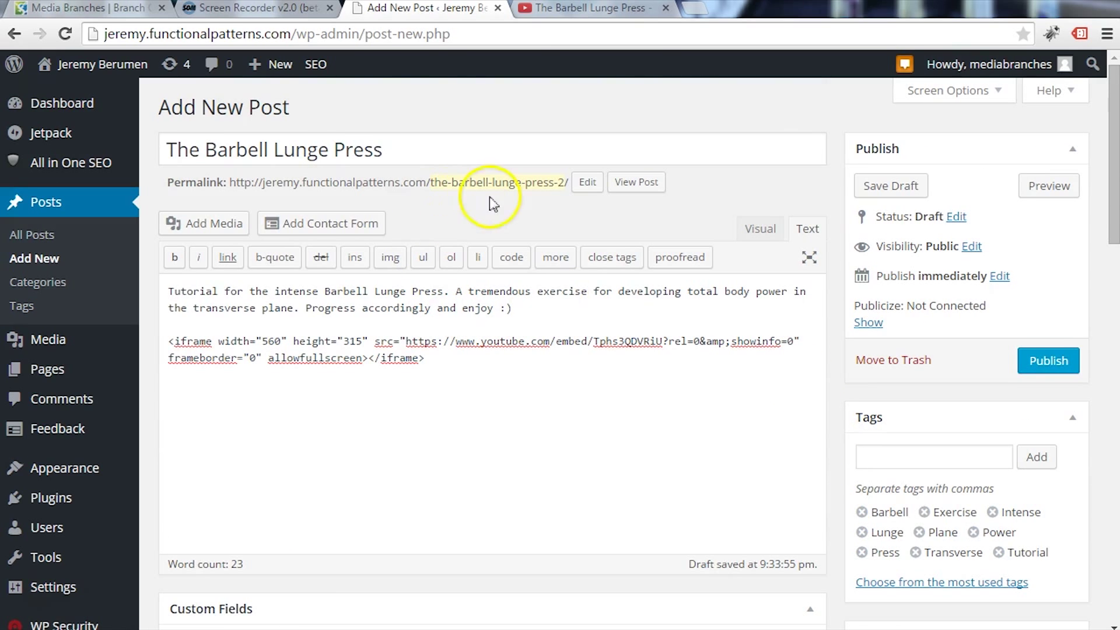
{"action": "left_click", "coordinate": [1061, 371]}
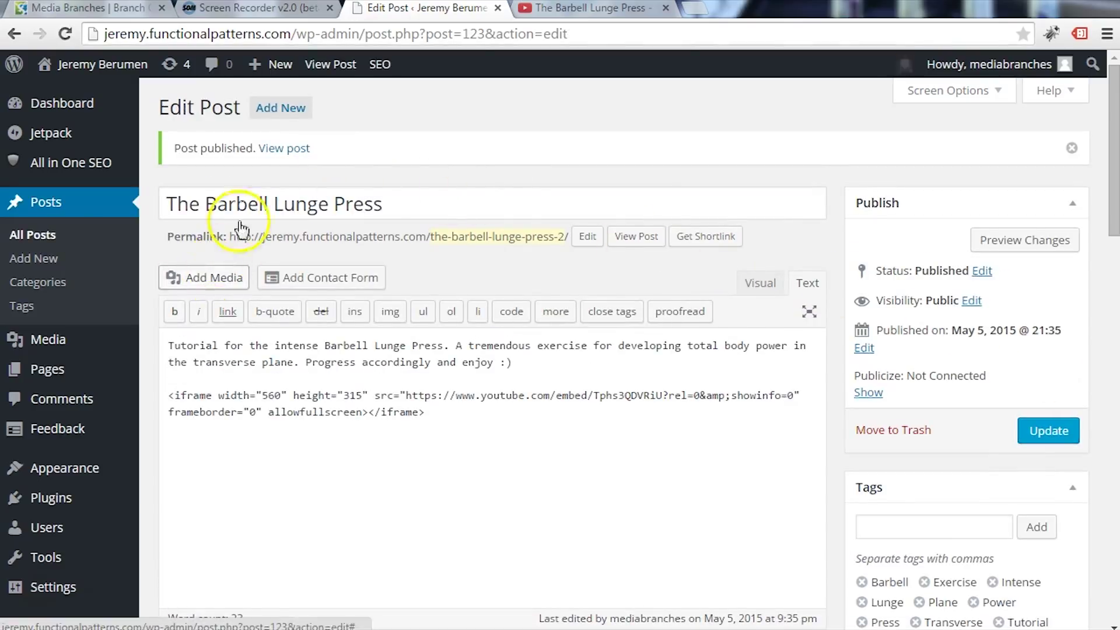
- Open the published post in a new browser tab and switch to it to check the live page
{"action": "right_click", "coordinate": [297, 153]}
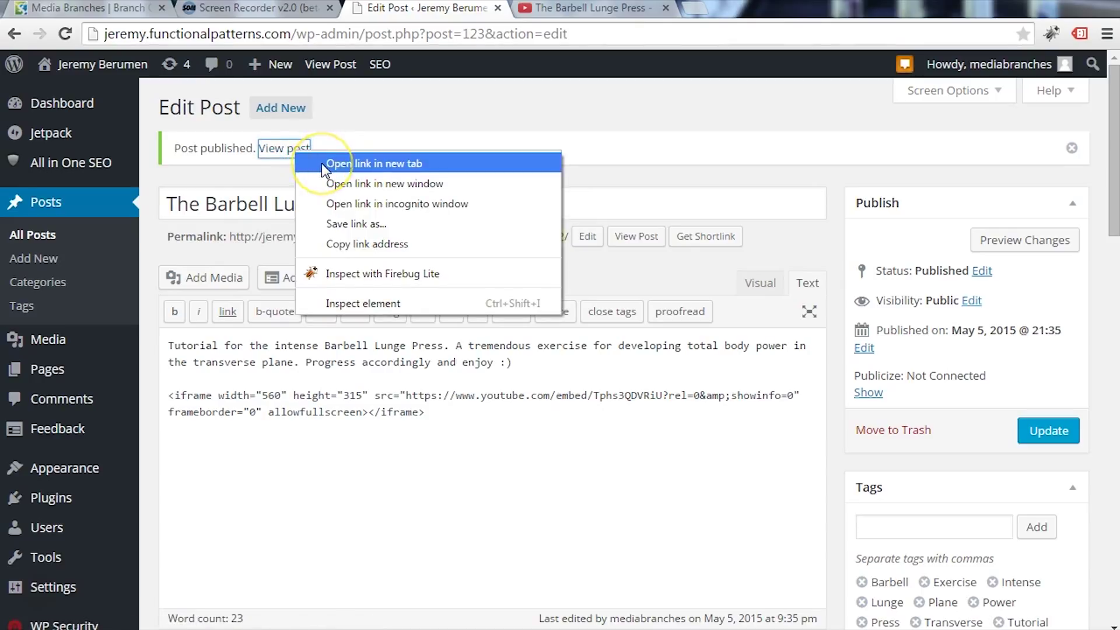
{"action": "left_click", "coordinate": [321, 162]}
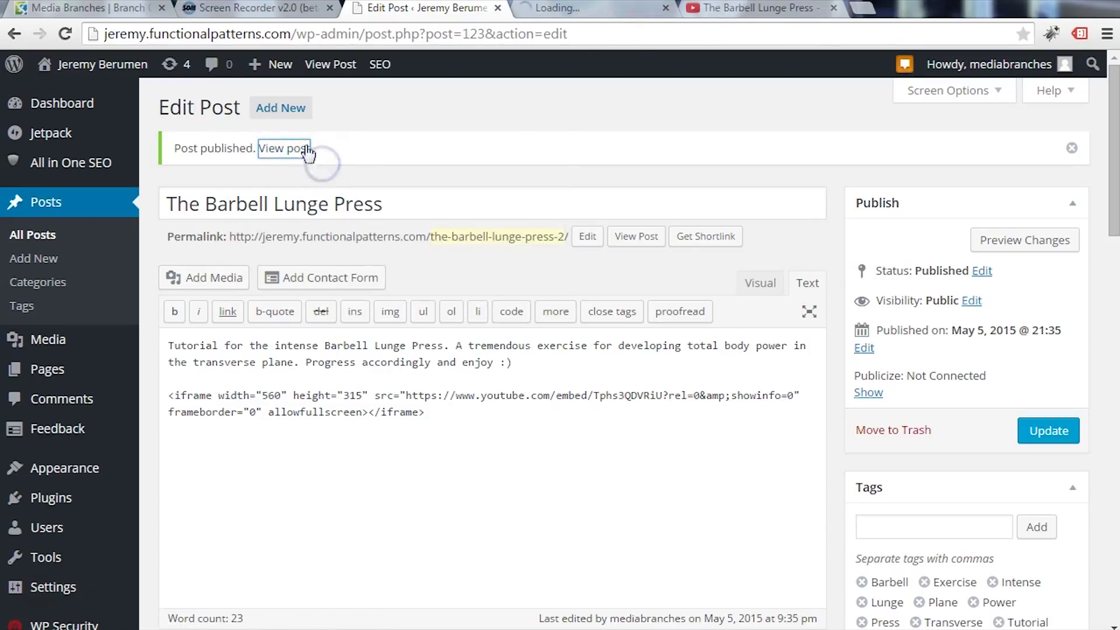
{"action": "left_click", "coordinate": [634, 15]}
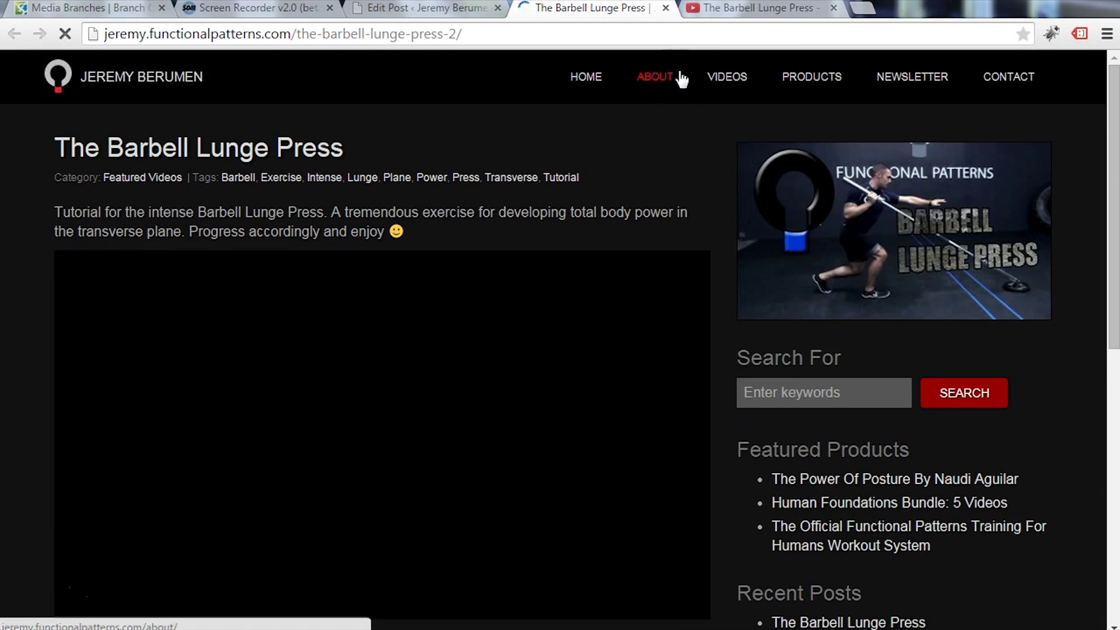
- Look through the published Barbell Lunge Press page, from its video down to the sharing links, related posts and comment area
{"action": "scroll", "coordinate": [828, 227], "scroll_direction": "down", "scroll_amount": 2}
{"action": "scroll", "coordinate": [841, 232], "scroll_direction": "down", "scroll_amount": 8}
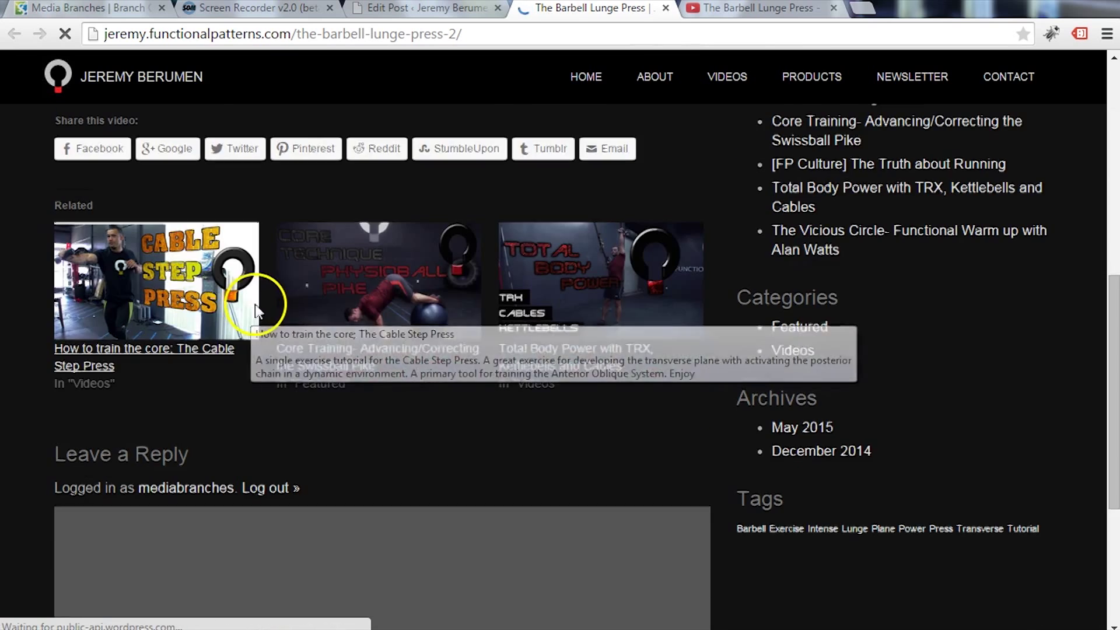
{"action": "scroll", "coordinate": [254, 304], "scroll_direction": "up", "scroll_amount": 10}
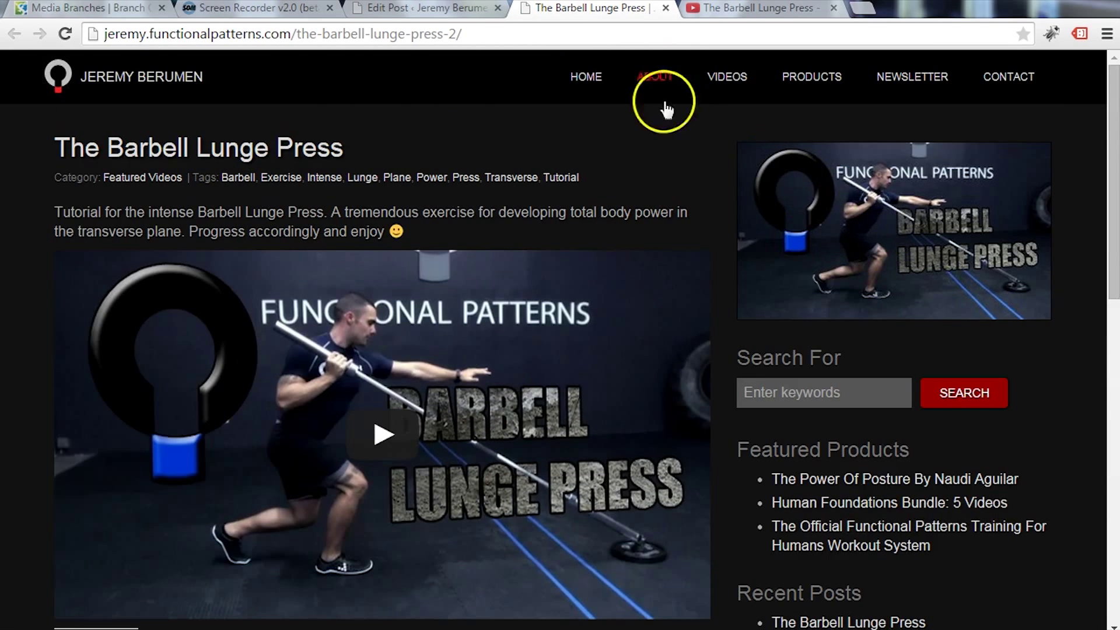
- Open the site's homepage and examine the featured slider and the More Videos section for the new post's placement
{"action": "left_click", "coordinate": [584, 79]}
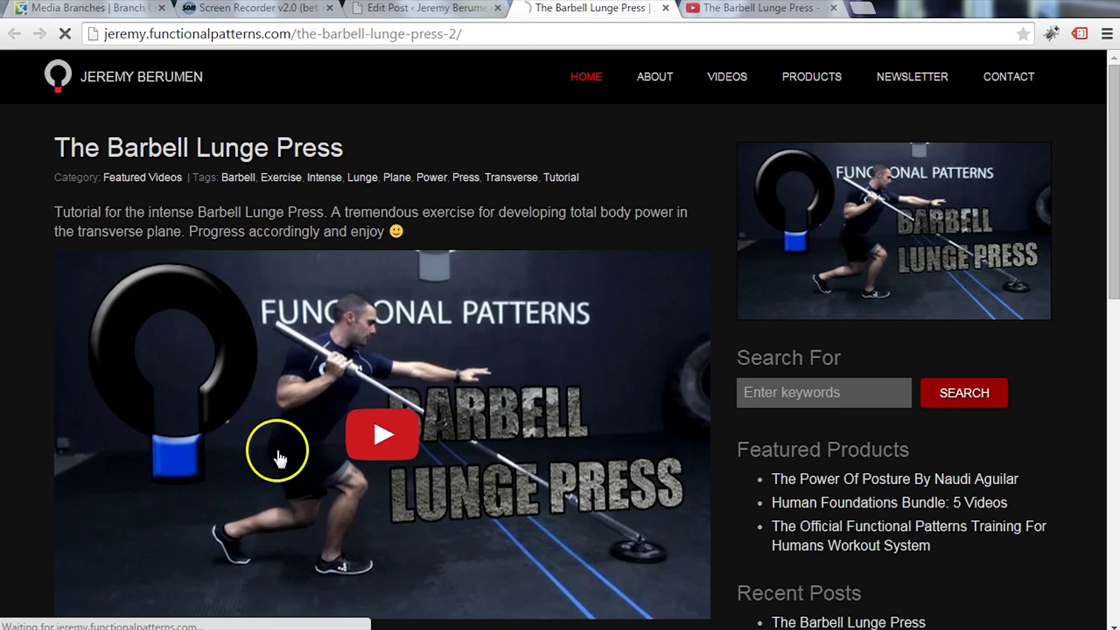
{"action": "left_click", "coordinate": [597, 97]}
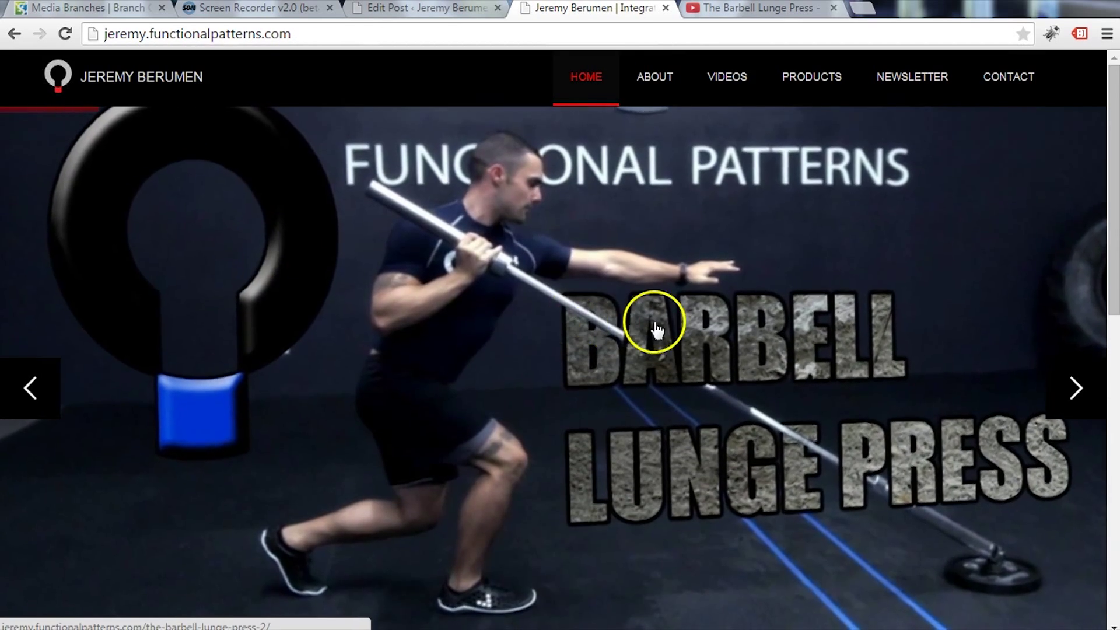
{"action": "scroll", "coordinate": [590, 298], "scroll_direction": "down", "scroll_amount": 2}
{"action": "scroll", "coordinate": [600, 280], "scroll_direction": "down", "scroll_amount": 5}
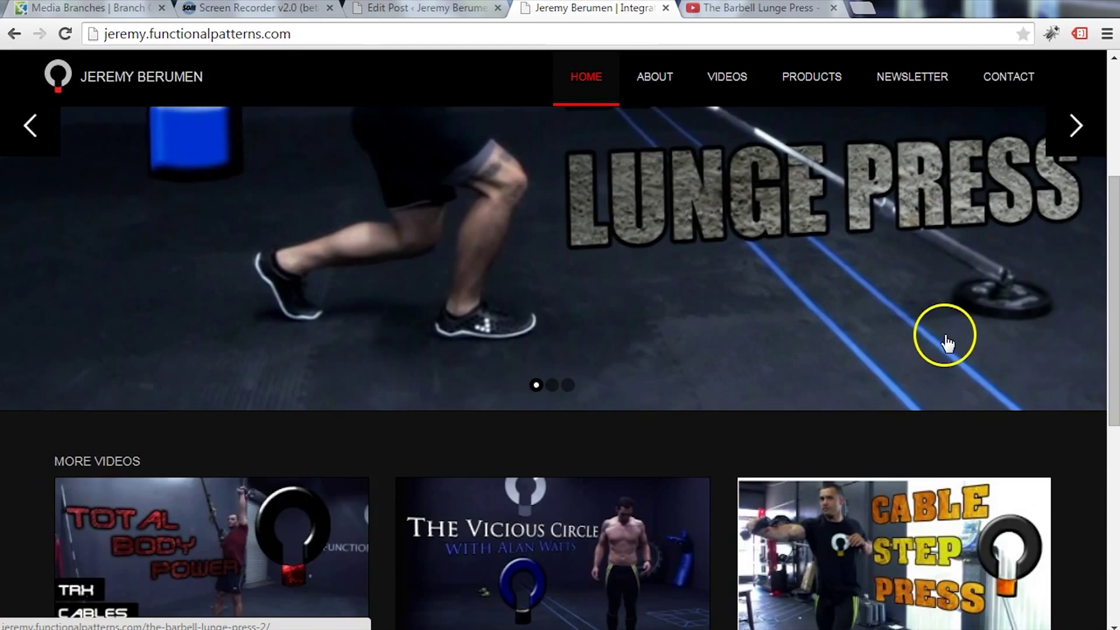
{"action": "scroll", "coordinate": [744, 258], "scroll_direction": "up", "scroll_amount": 3}
{"action": "scroll", "coordinate": [634, 231], "scroll_direction": "up", "scroll_amount": 3}
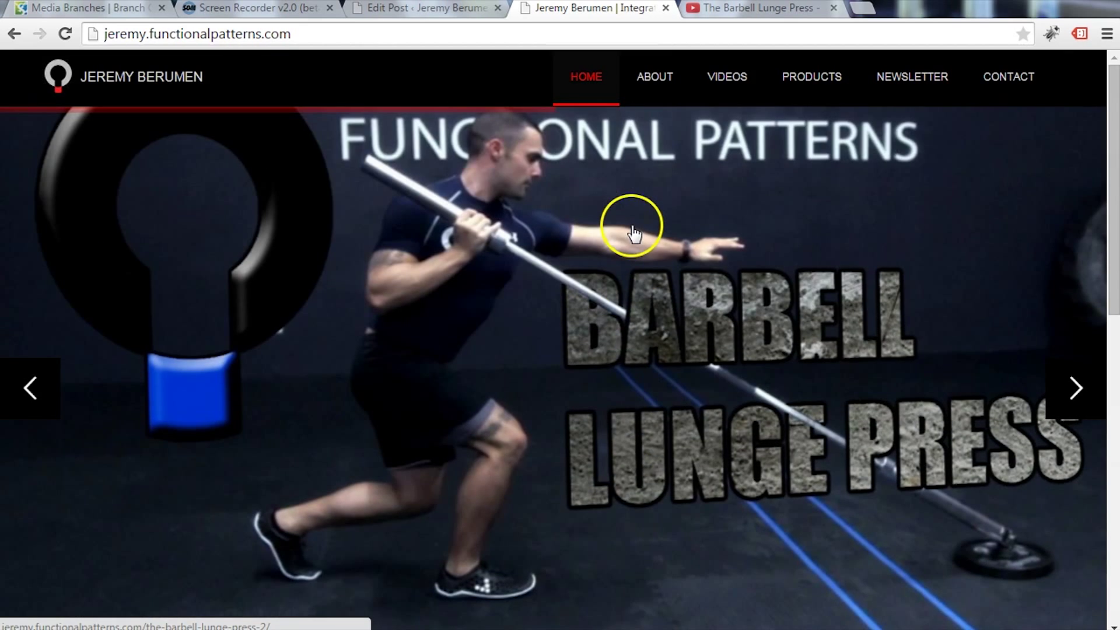
{"action": "scroll", "coordinate": [586, 210], "scroll_direction": "down", "scroll_amount": 7}
{"action": "scroll", "coordinate": [581, 204], "scroll_direction": "up", "scroll_amount": 6}
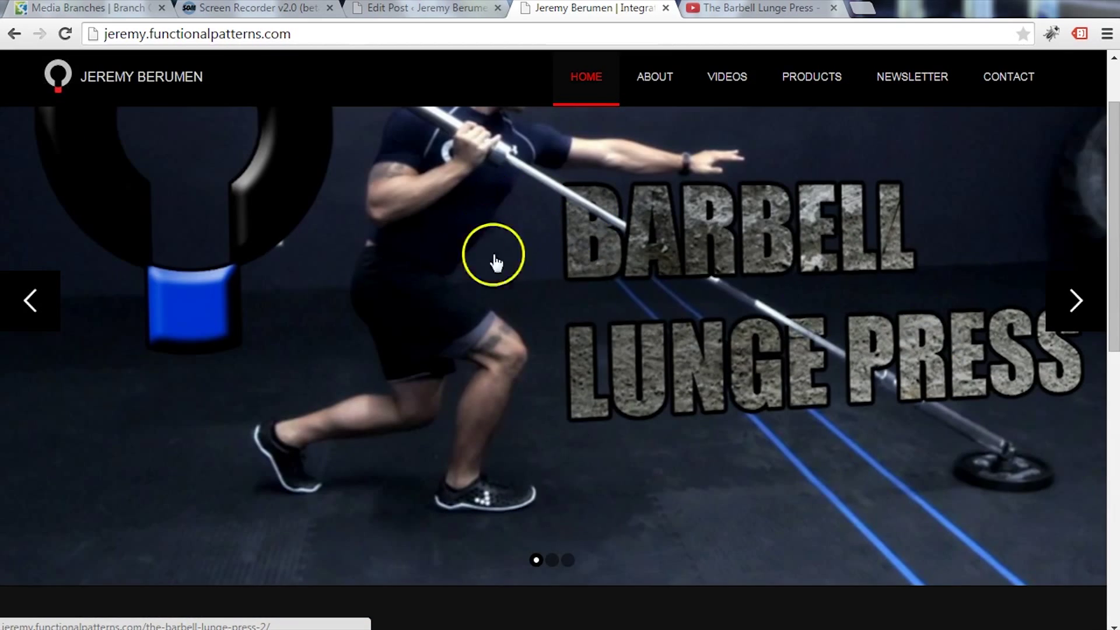
{"action": "scroll", "coordinate": [544, 358], "scroll_direction": "down", "scroll_amount": 2}
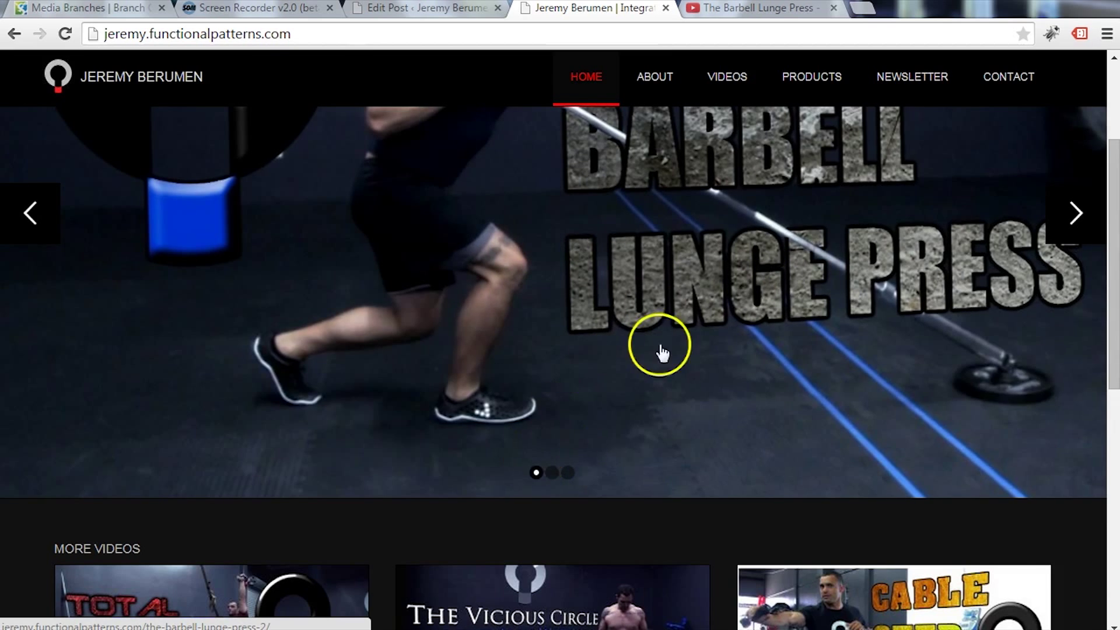
{"action": "scroll", "coordinate": [662, 350], "scroll_direction": "down", "scroll_amount": 3}
{"action": "scroll", "coordinate": [175, 455], "scroll_direction": "down", "scroll_amount": 3}
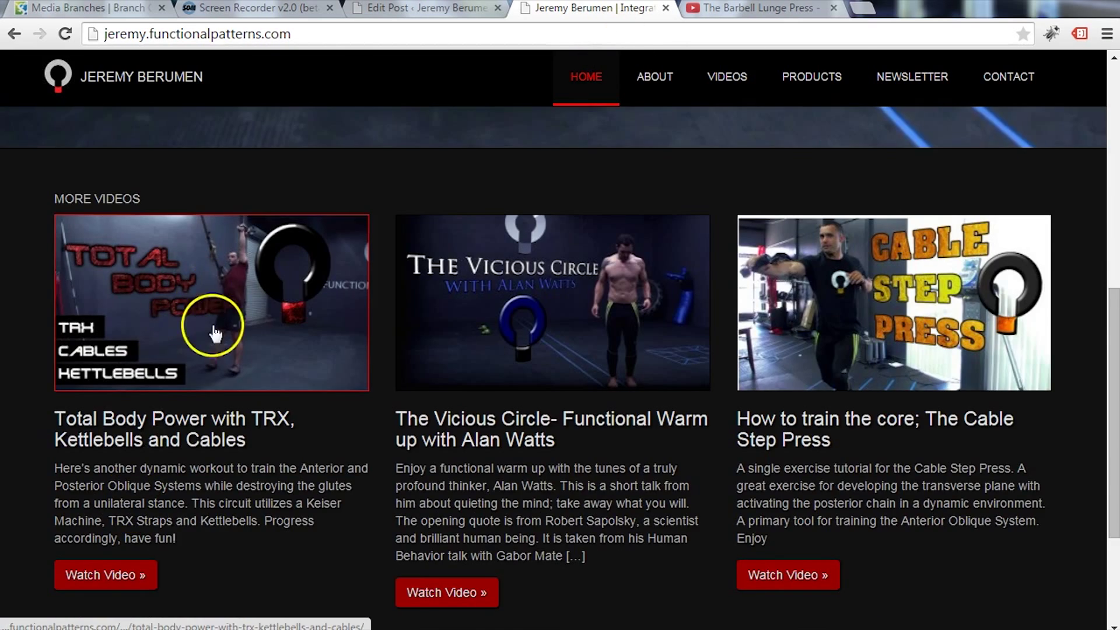
{"action": "scroll", "coordinate": [537, 325], "scroll_direction": "up", "scroll_amount": 5}
- Return to the post editor, remove the Barbell Lunge Press post from the Featured category, keeping Videos, and update it
{"action": "left_click", "coordinate": [413, 9]}
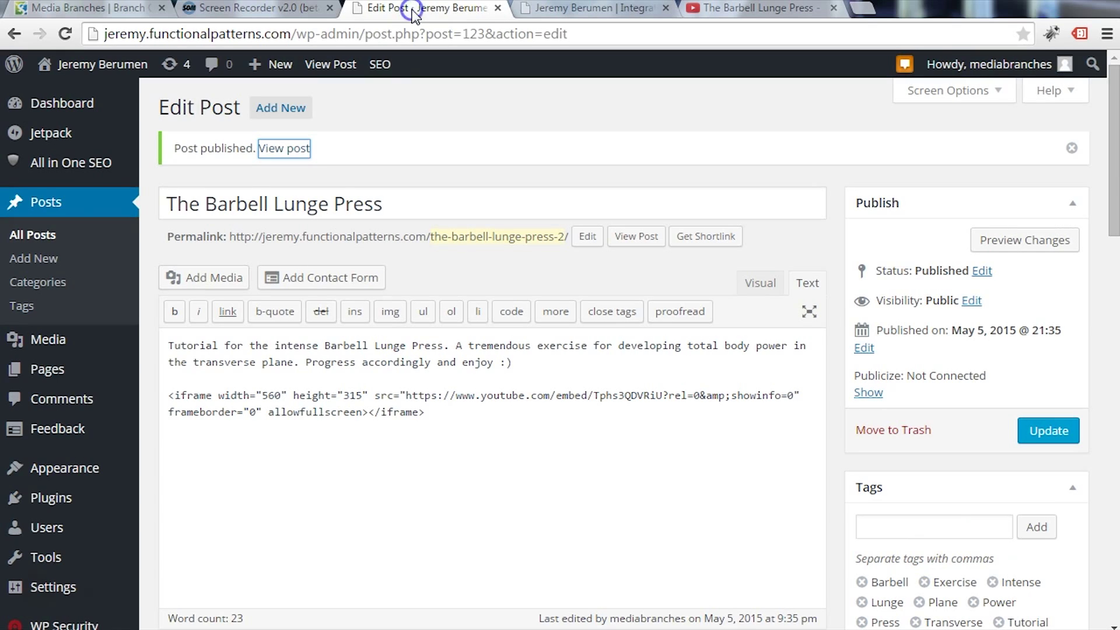
{"action": "scroll", "coordinate": [763, 200], "scroll_direction": "down", "scroll_amount": 6}
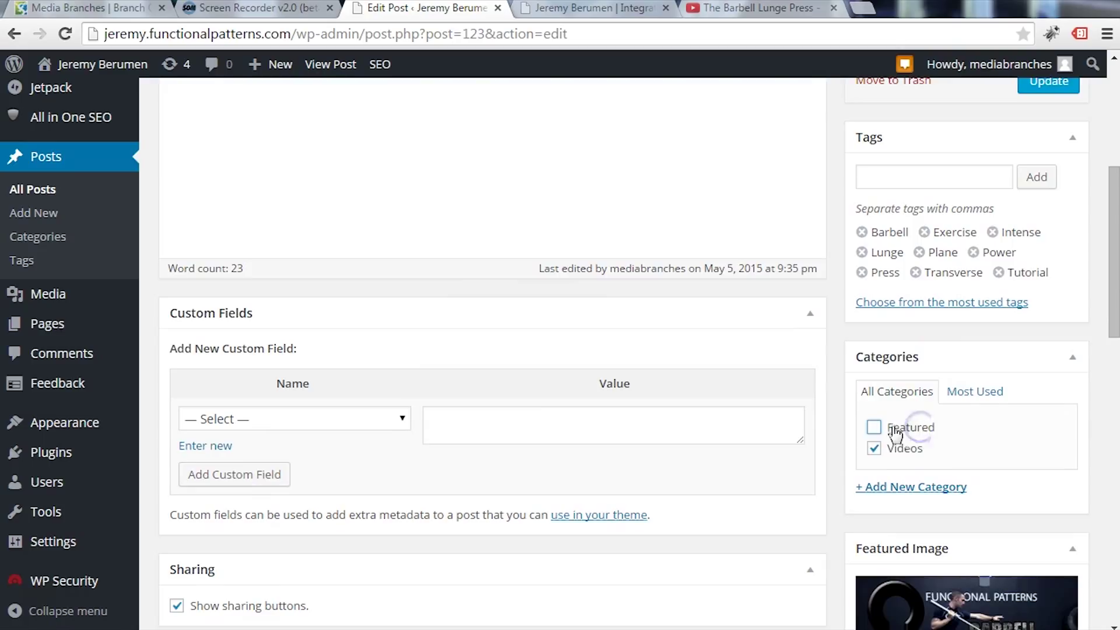
{"action": "scroll", "coordinate": [905, 434], "scroll_direction": "up", "scroll_amount": 3}
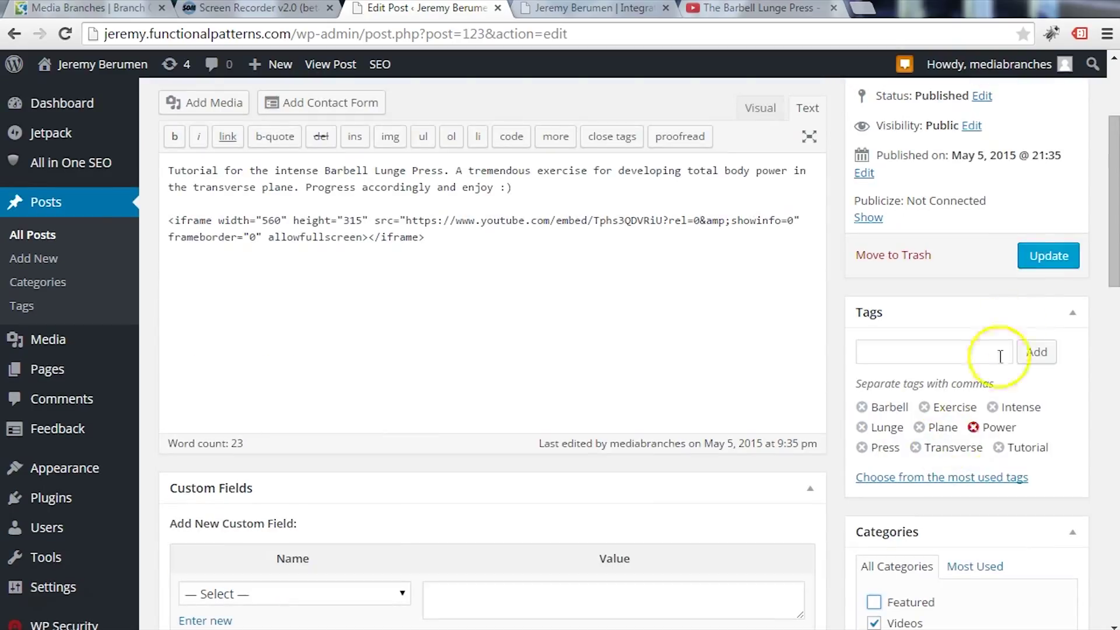
{"action": "left_click", "coordinate": [1027, 255]}
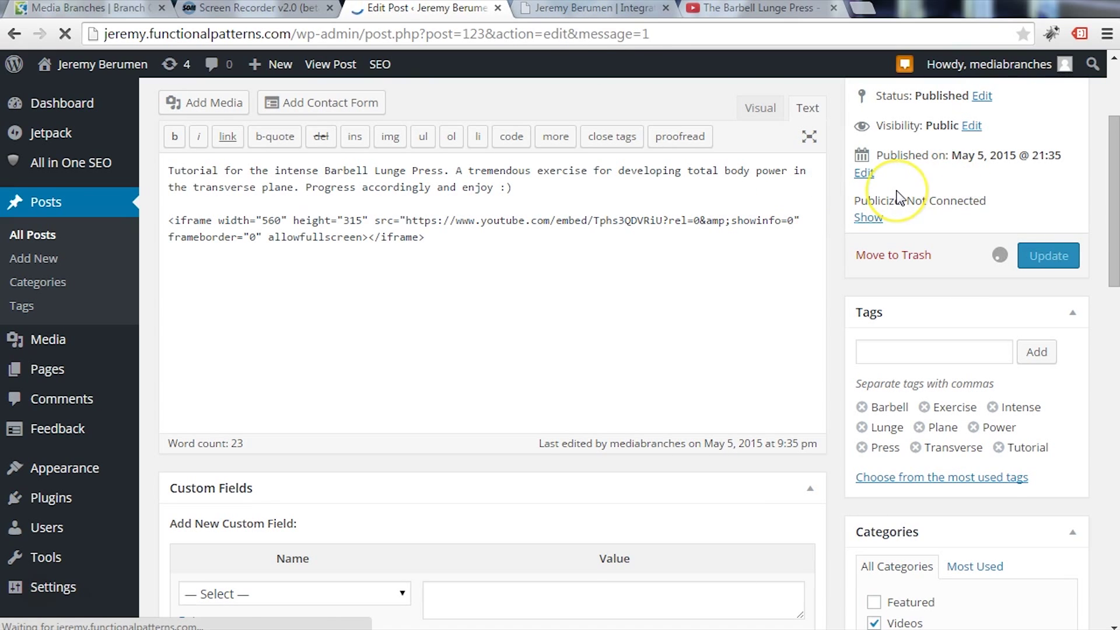
- Switch back to the live homepage, reload it and check the More Videos section
{"action": "left_click", "coordinate": [602, 12]}
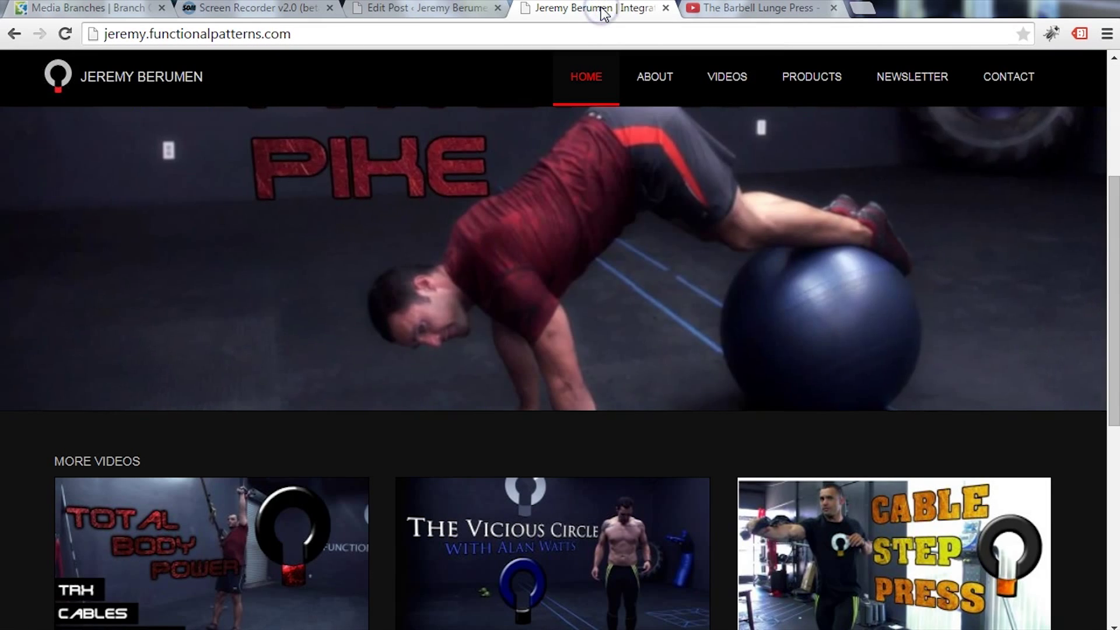
{"action": "left_click", "coordinate": [585, 33]}
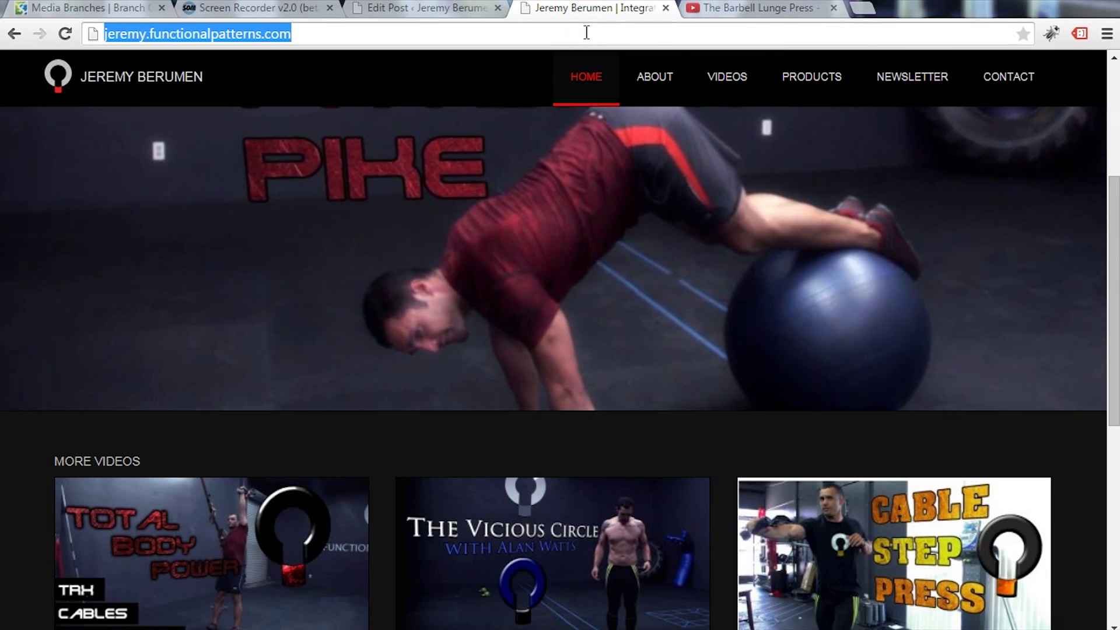
{"action": "key", "text": "Return"}
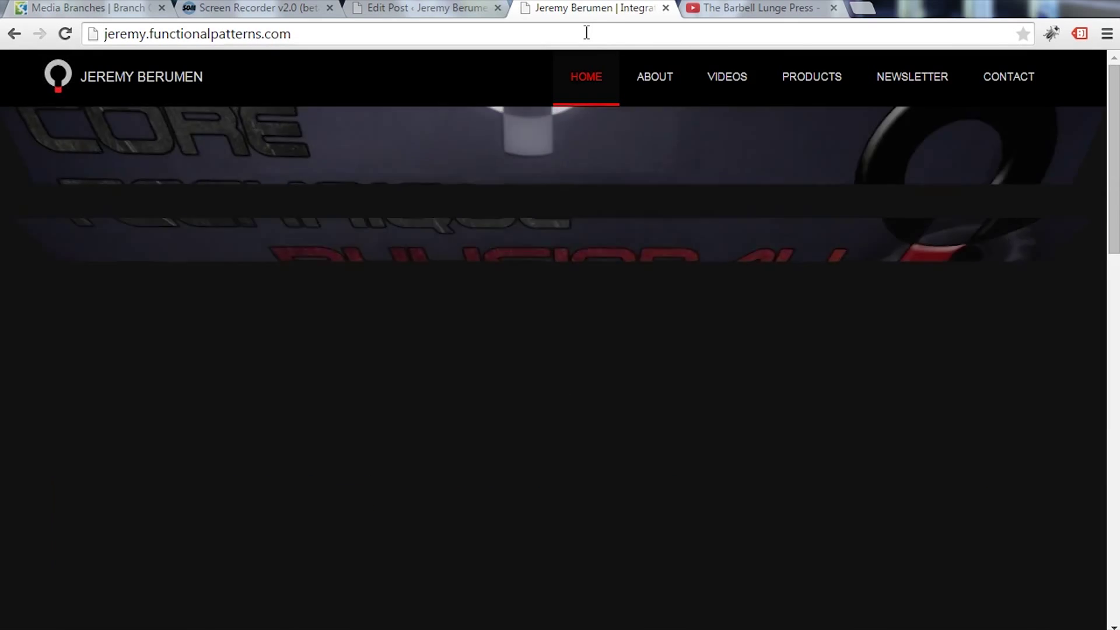
{"action": "scroll", "coordinate": [569, 198], "scroll_direction": "down", "scroll_amount": 10}
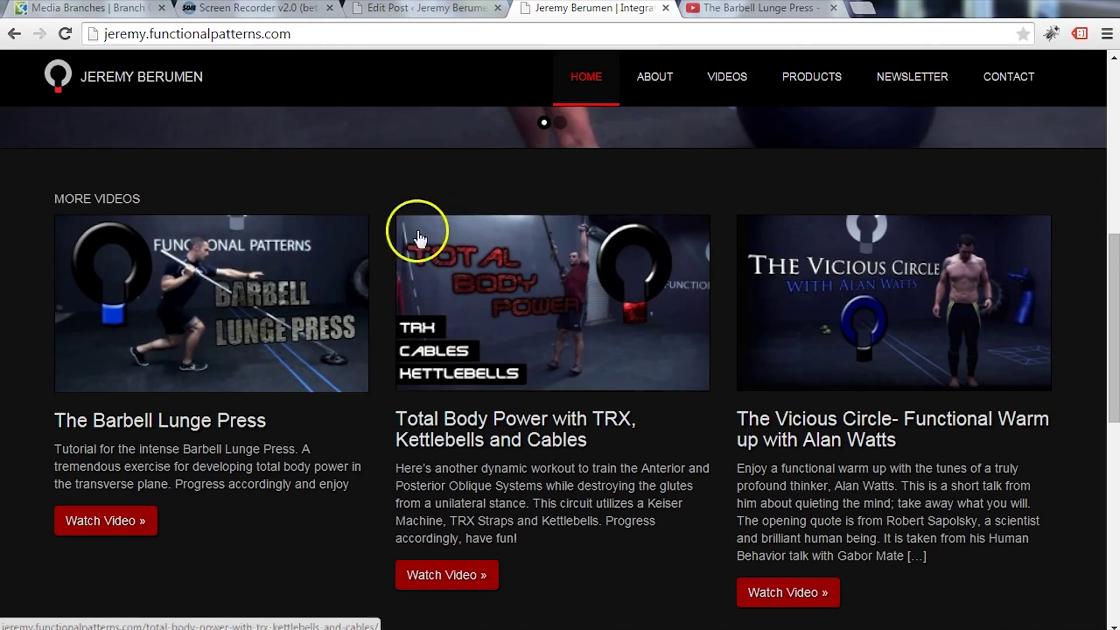